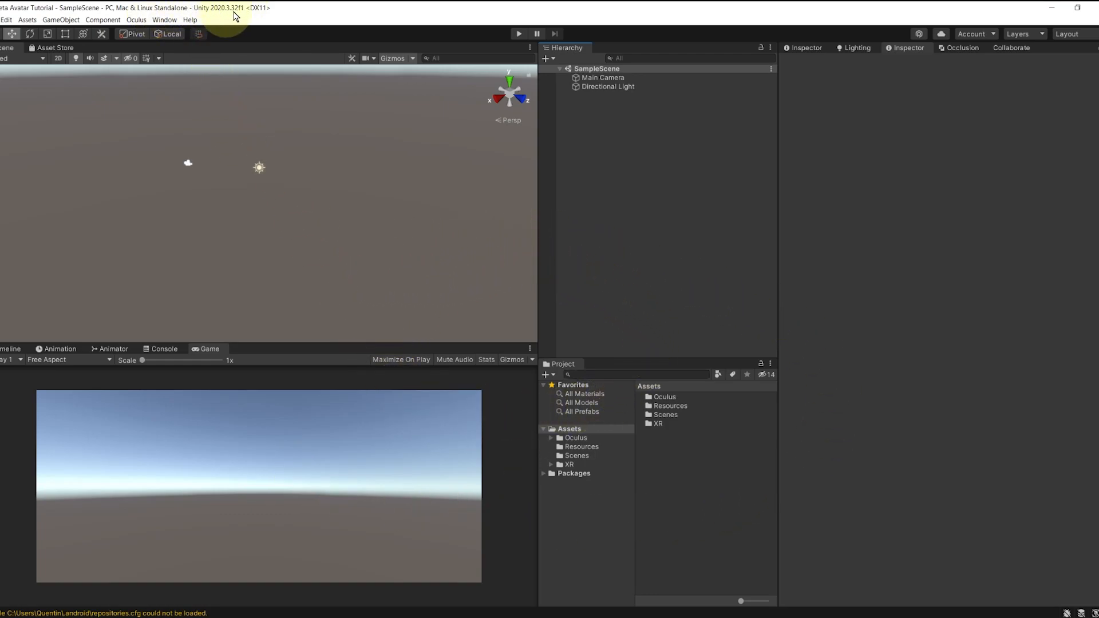
Step: Show the contents of the Oculus folder in the Project window
scroll(329, 249, "up", 2)
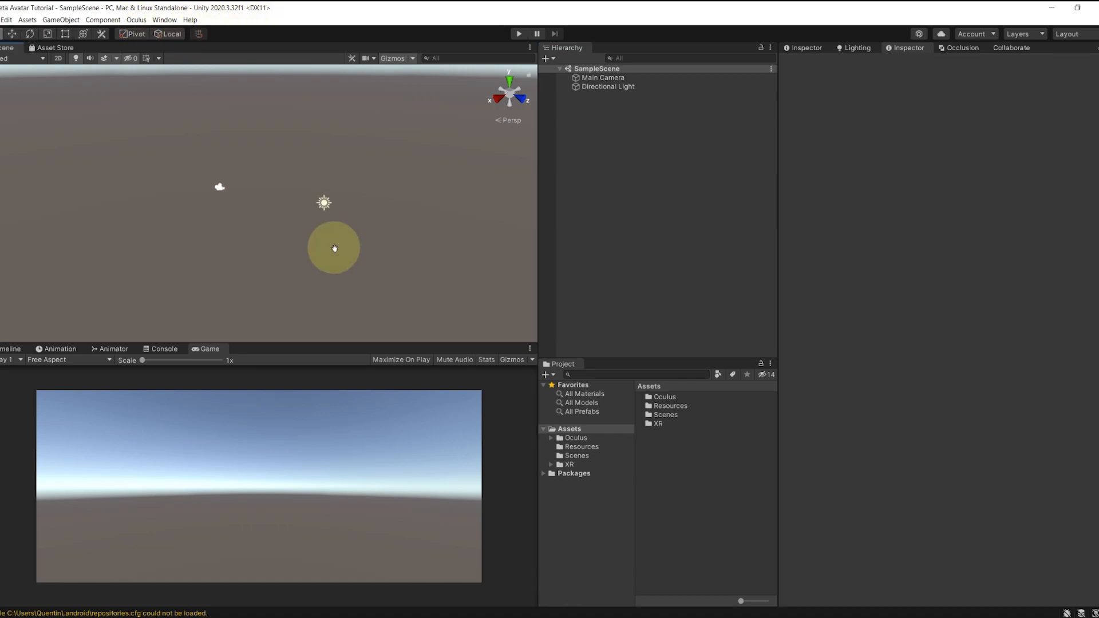
scroll(327, 255, "up", 3)
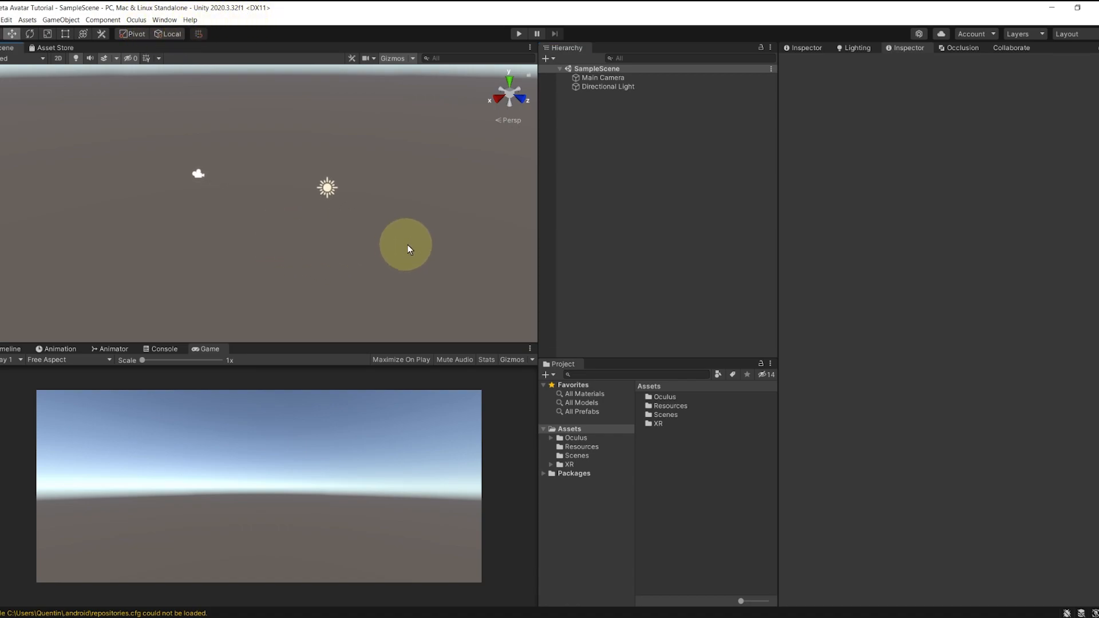
left_click(576, 438)
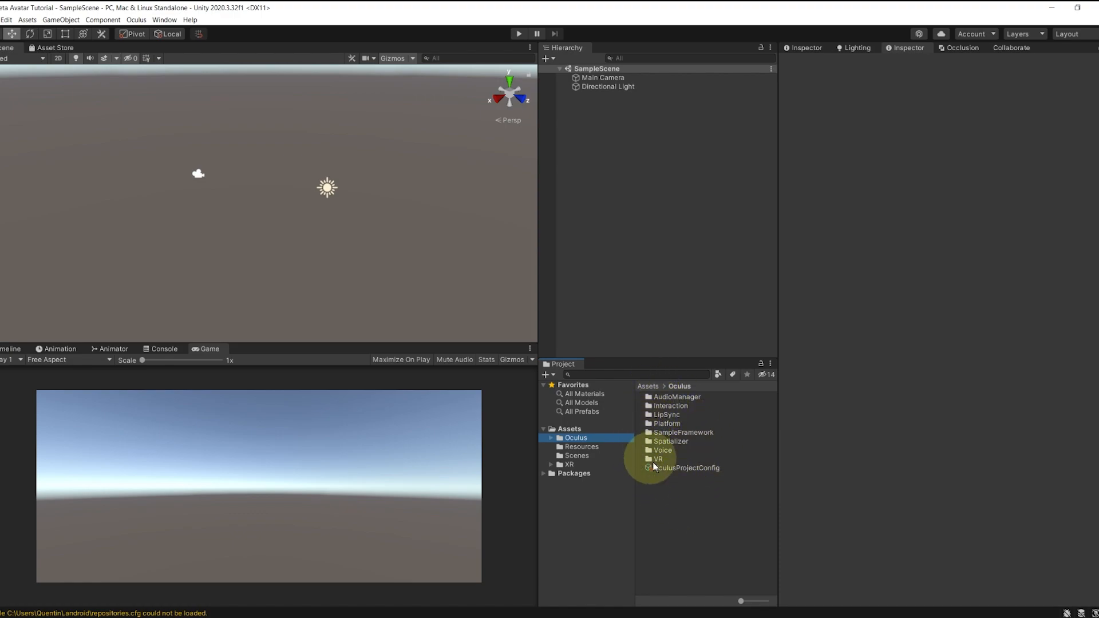
Step: Open Project Settings at the XR Plug-in Management page
left_click(6, 19)
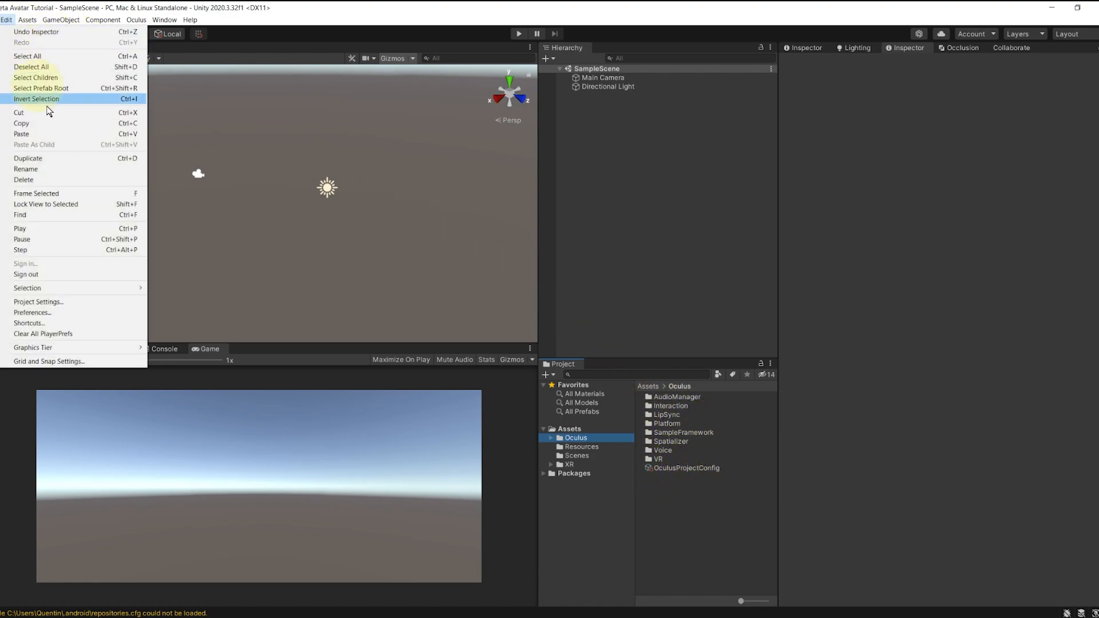
left_click(35, 301)
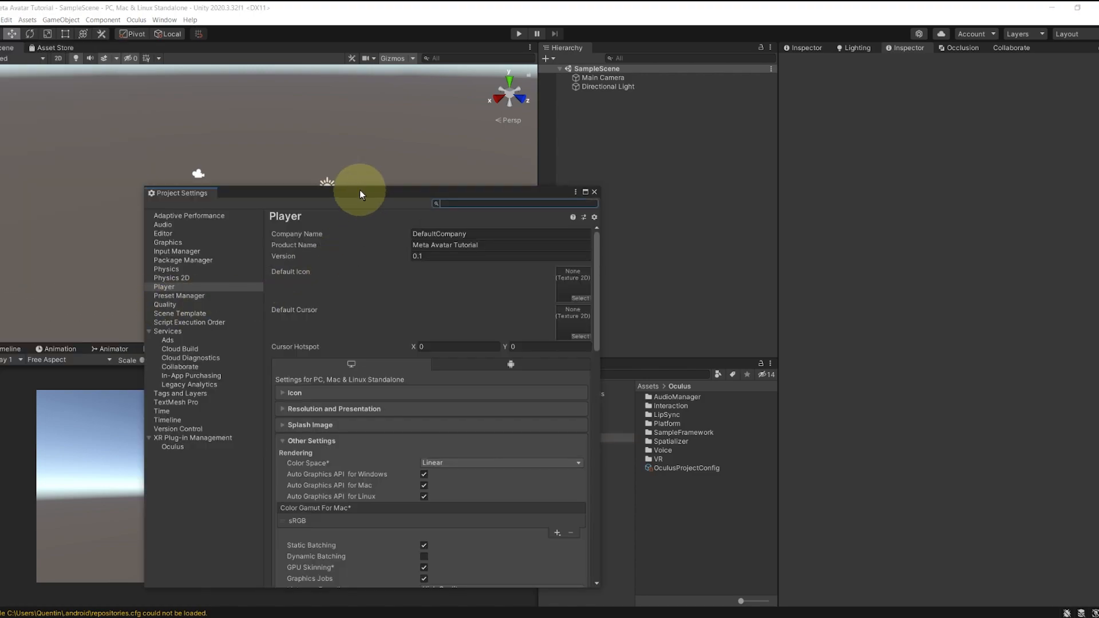
left_click_drag(360, 191, 532, 126)
left_click(364, 372)
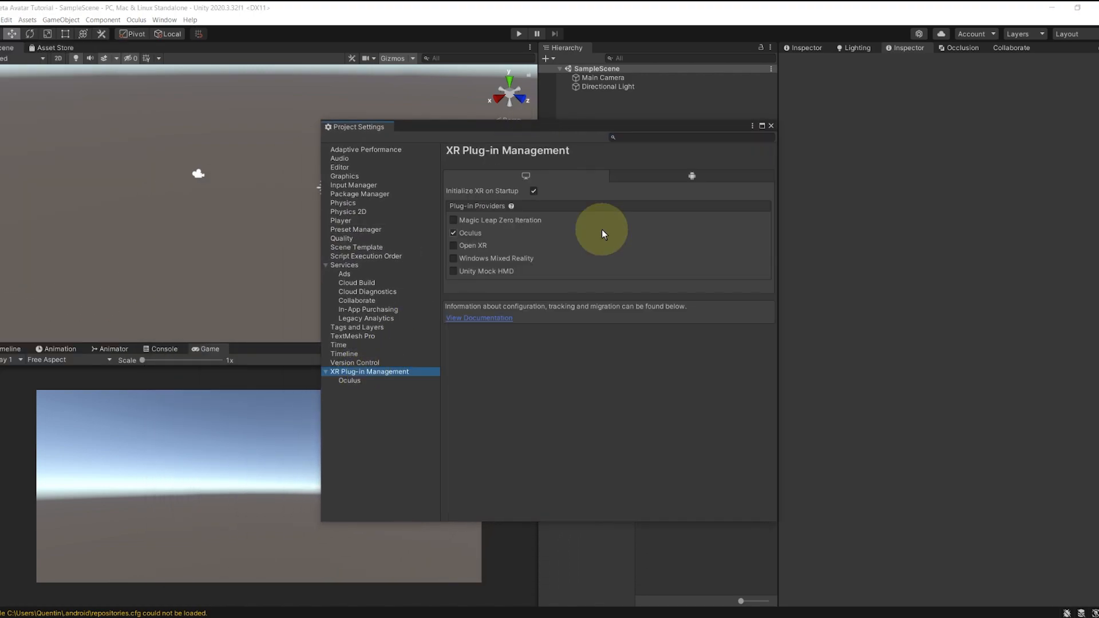
Step: Confirm Oculus is the XR plug-in provider on both the PC and Android tabs, then close Project Settings
left_click(668, 174)
left_click(581, 175)
left_click(626, 175)
left_click(582, 177)
left_click(630, 178)
left_click(575, 176)
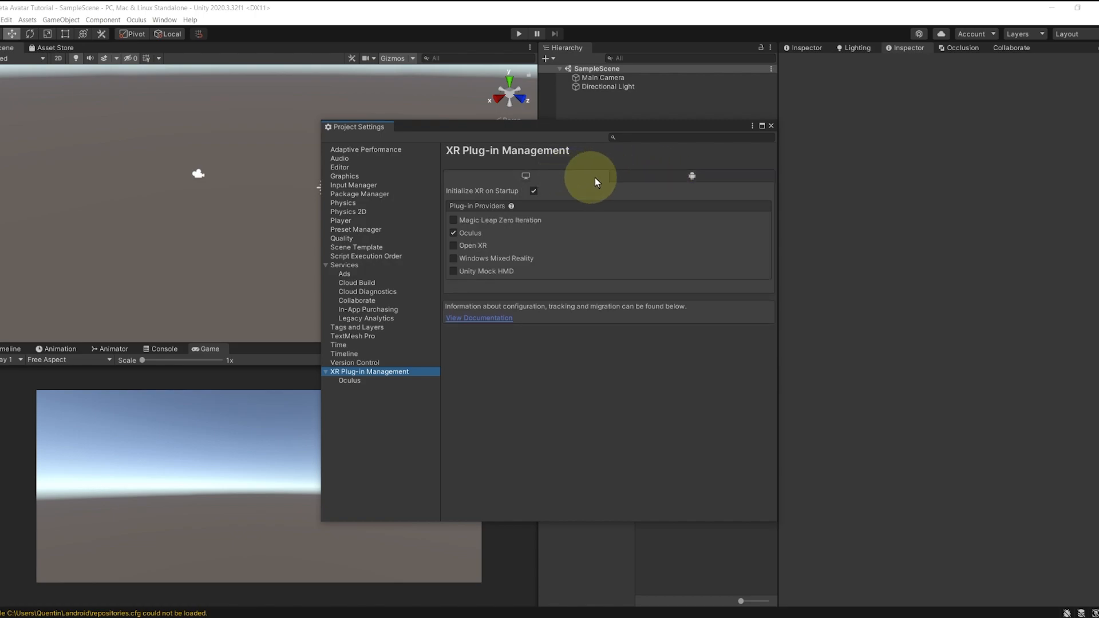
left_click(634, 173)
left_click(584, 177)
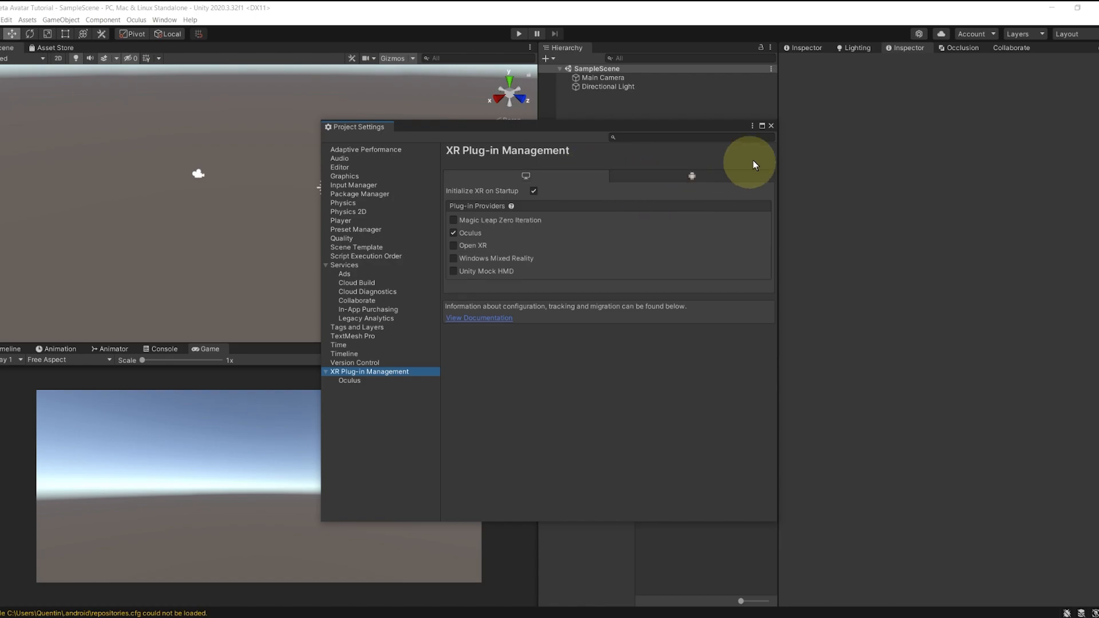
left_click(770, 126)
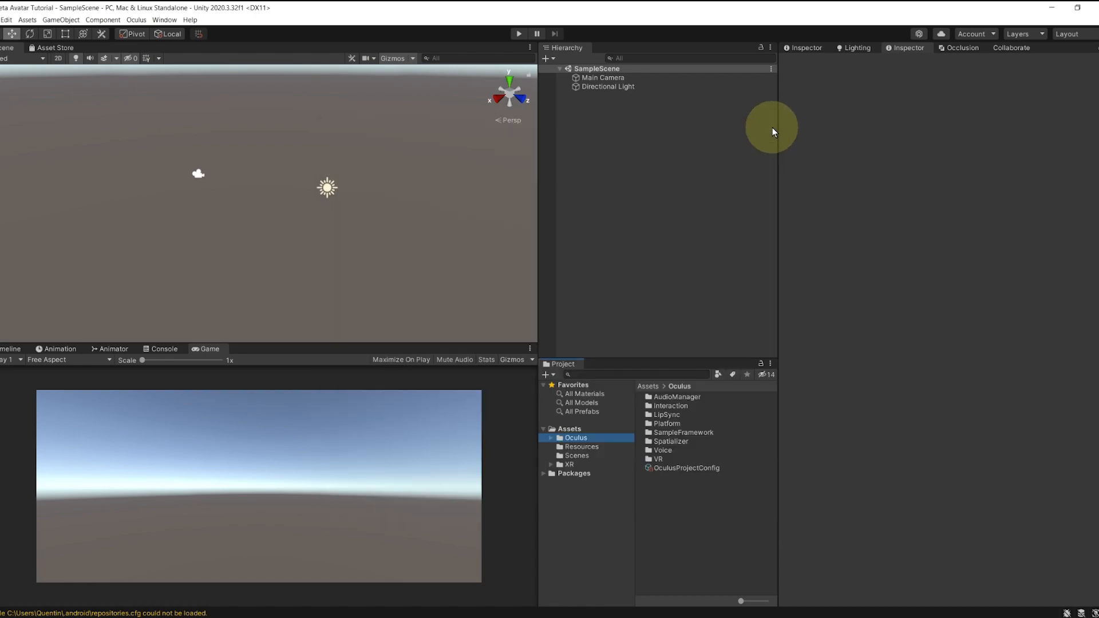
left_click(737, 155)
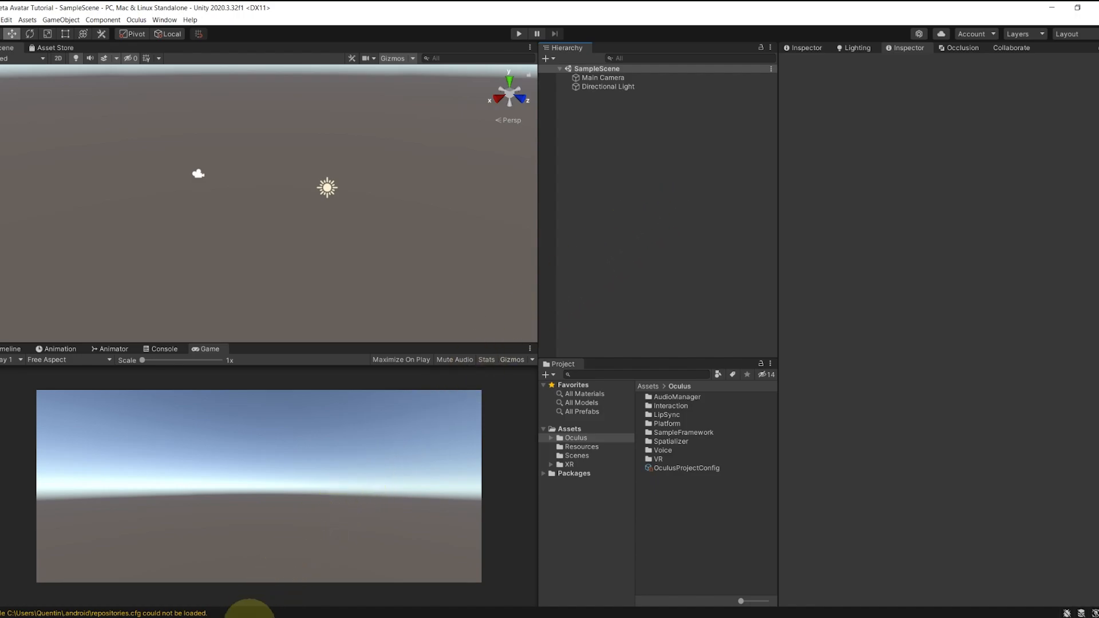
Step: Go to the Meta Avatars SDK download page and review the 13.0 release notes
left_click(248, 617)
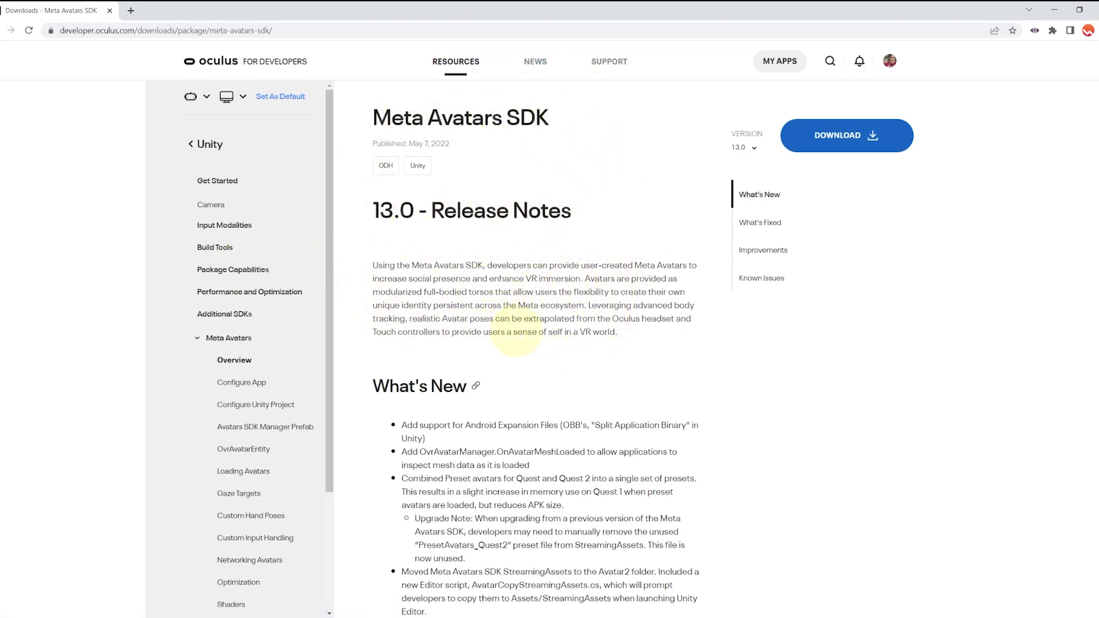
left_click_drag(373, 212, 631, 235)
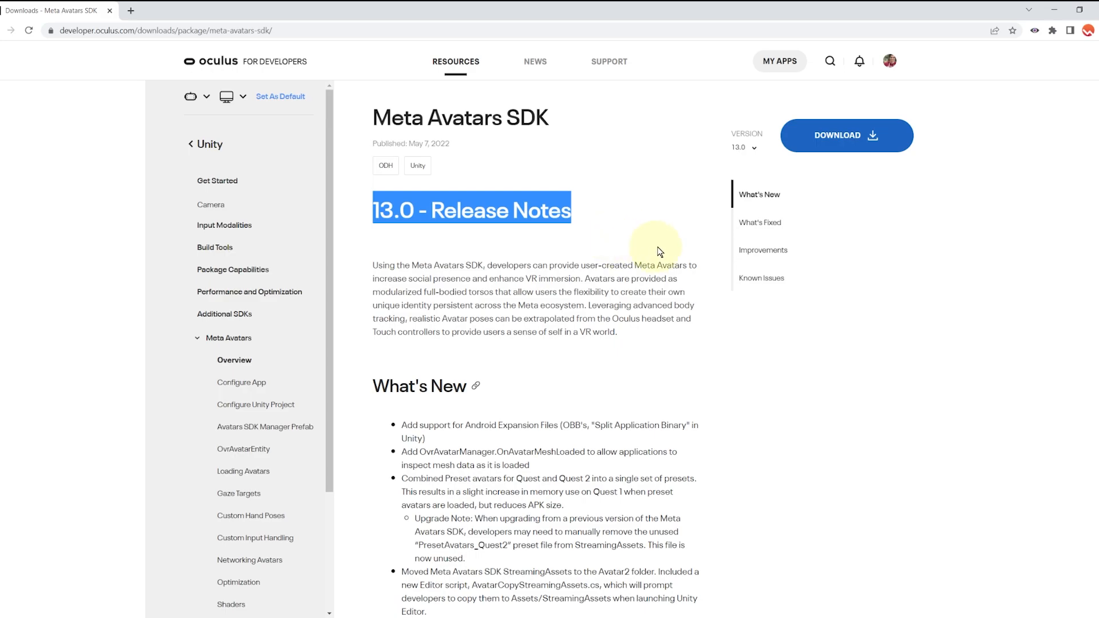
left_click(625, 240)
Step: Download Meta Avatars SDK 13.0, accepting the license, and drag the extracted .unitypackage into Unity
left_click(833, 151)
left_click(515, 267)
left_click(549, 347)
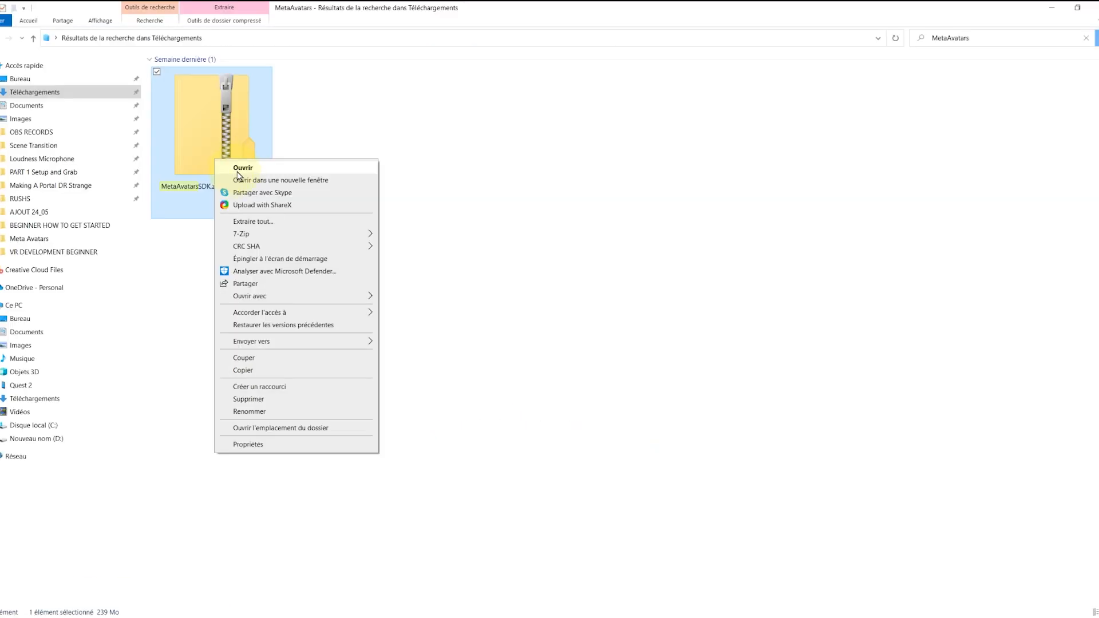
mouse_move(373, 240)
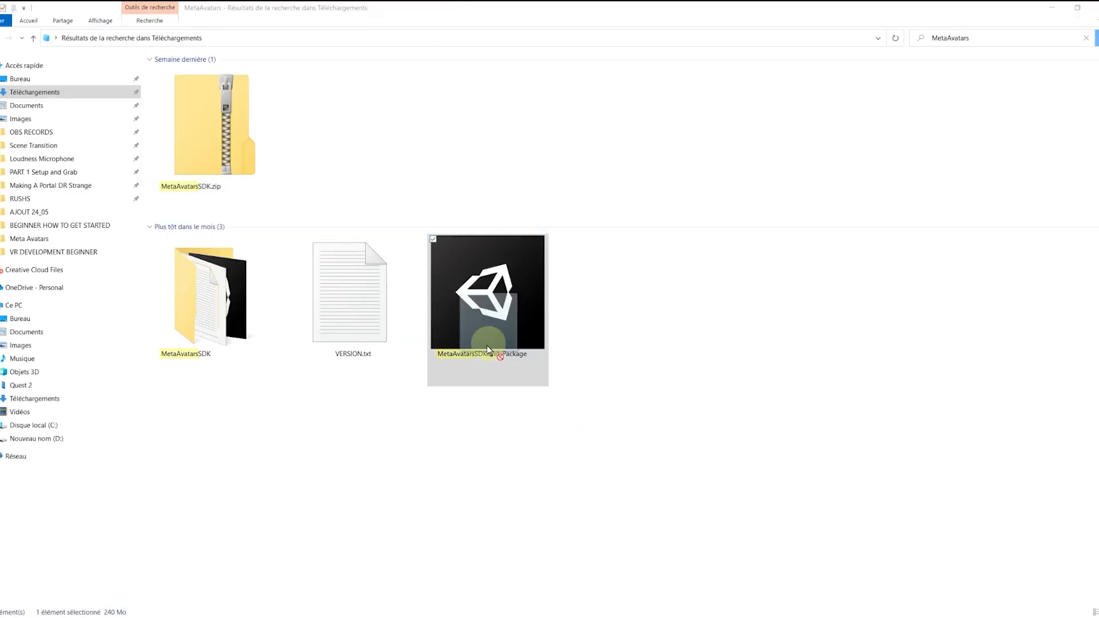
left_click_drag(493, 351, 577, 444)
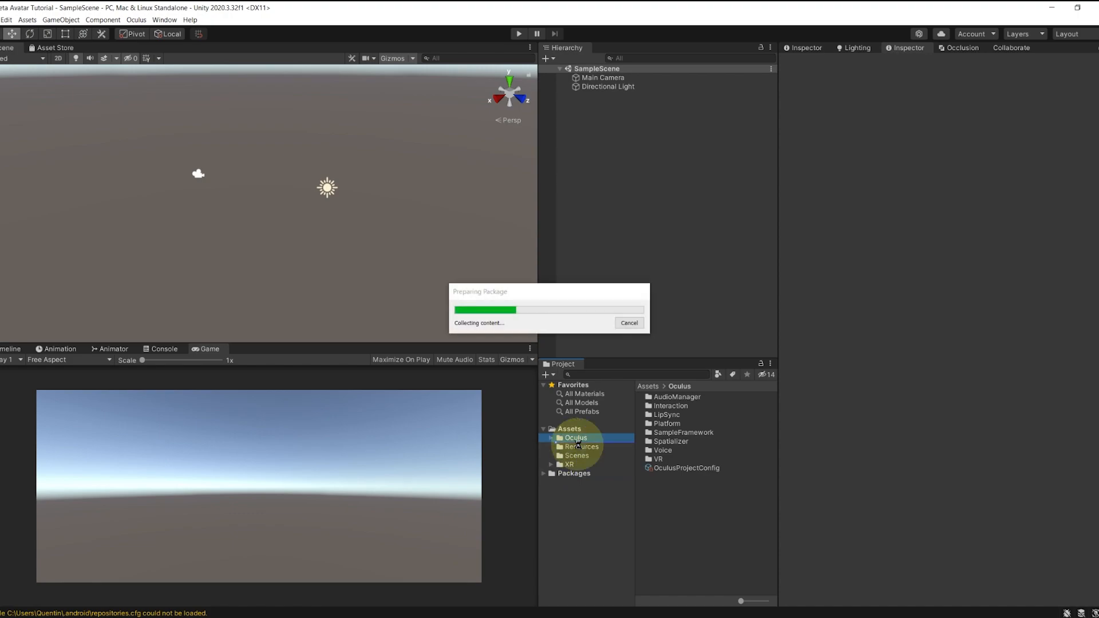
Step: Import all MetaAvatarsSDK package files and copy the Avatars 2.0 streaming assets into the project
scroll(605, 400, "down", 15)
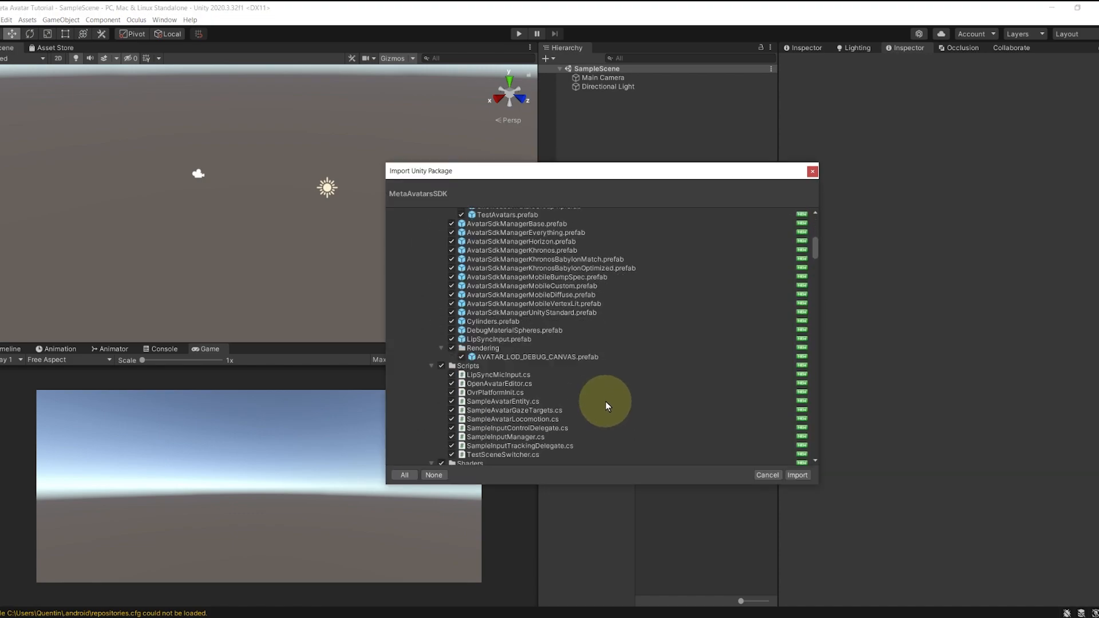
scroll(605, 400, "down", 15)
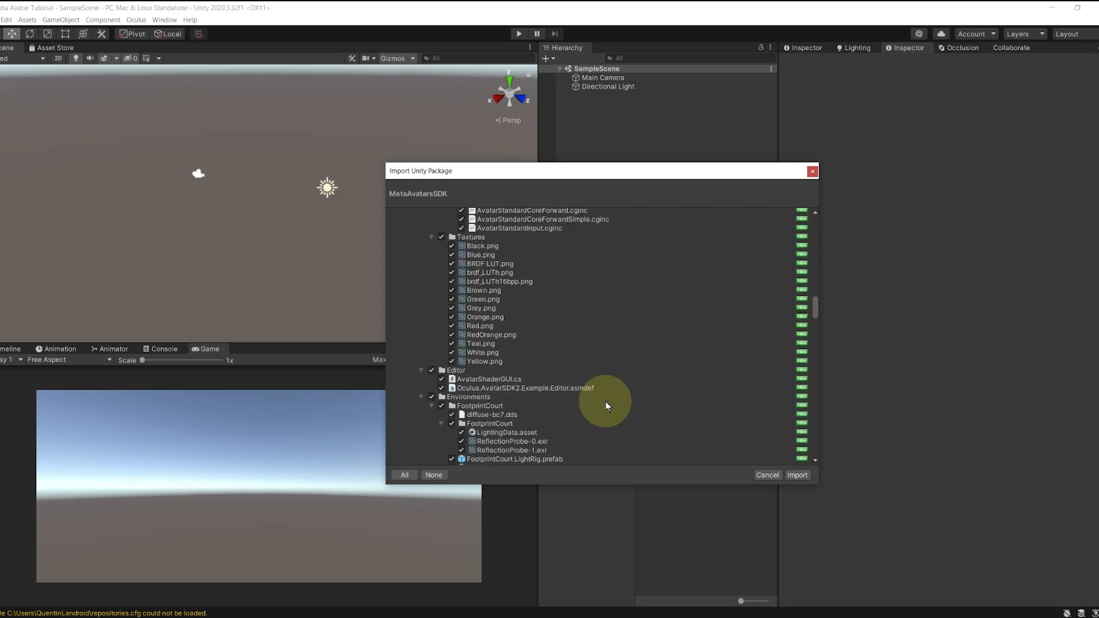
left_click(795, 475)
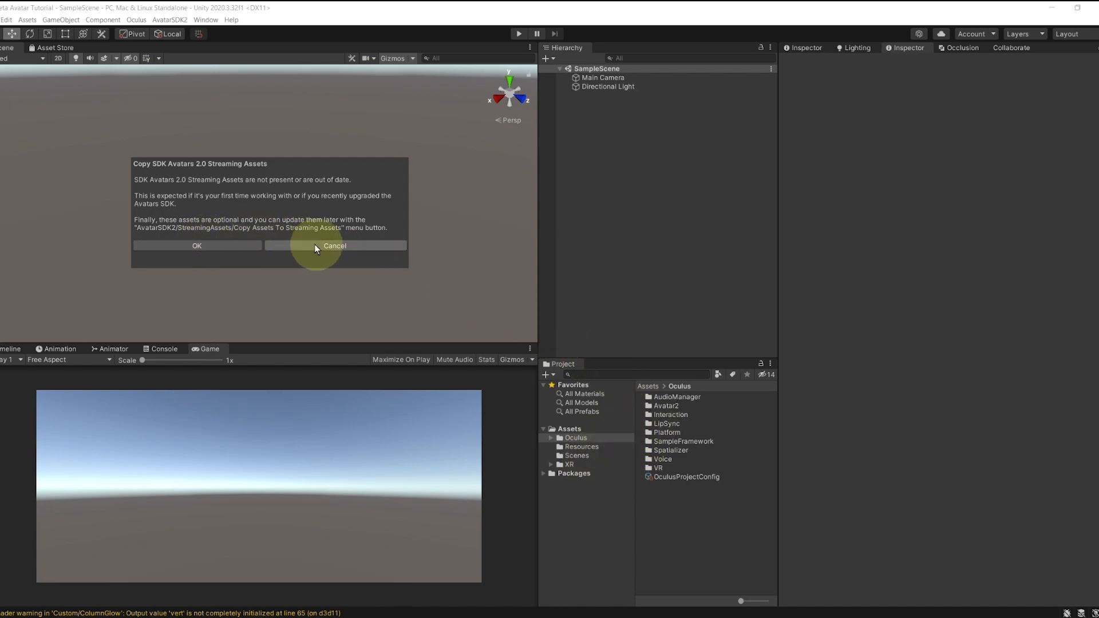
left_click(214, 245)
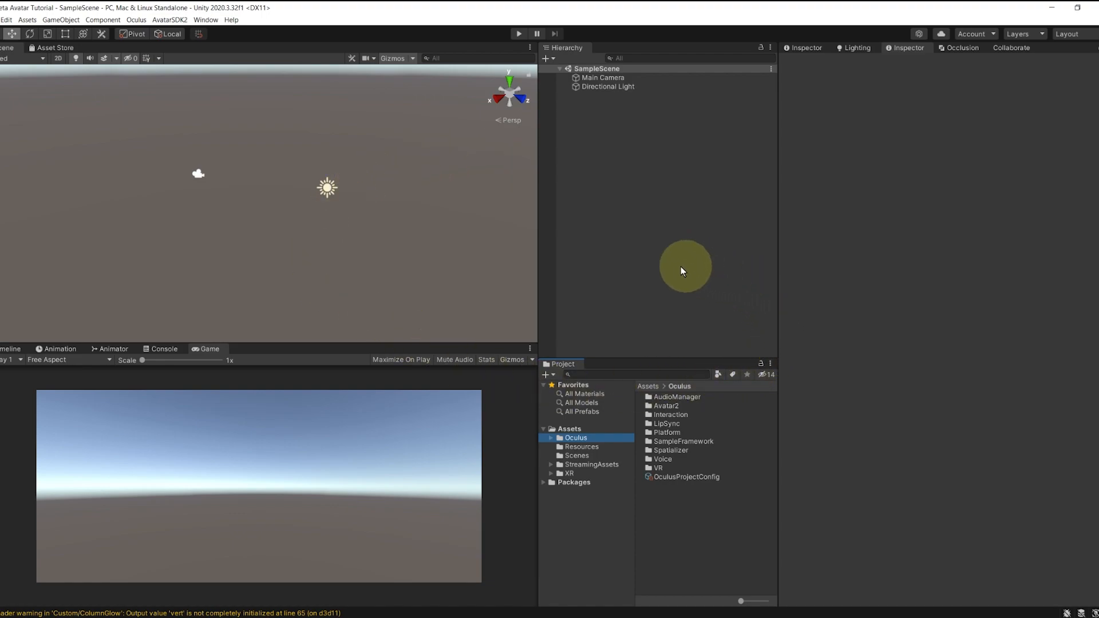
Step: Search the project assets for 'AvatarSDKMan' to list the avatar SDK manager prefabs
left_click(664, 405)
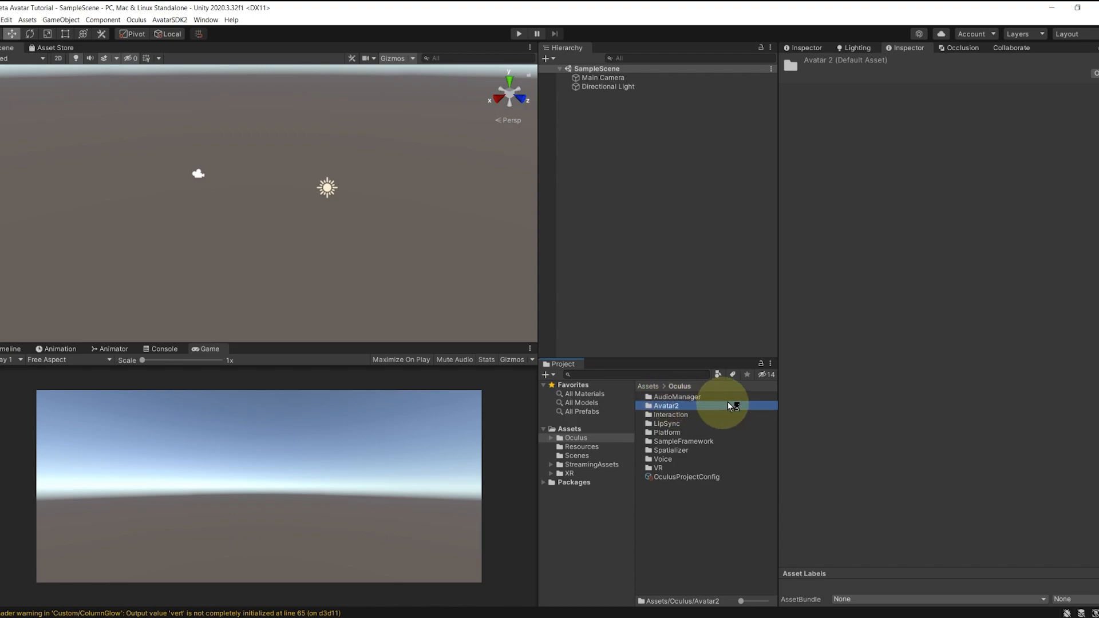
left_click(627, 212)
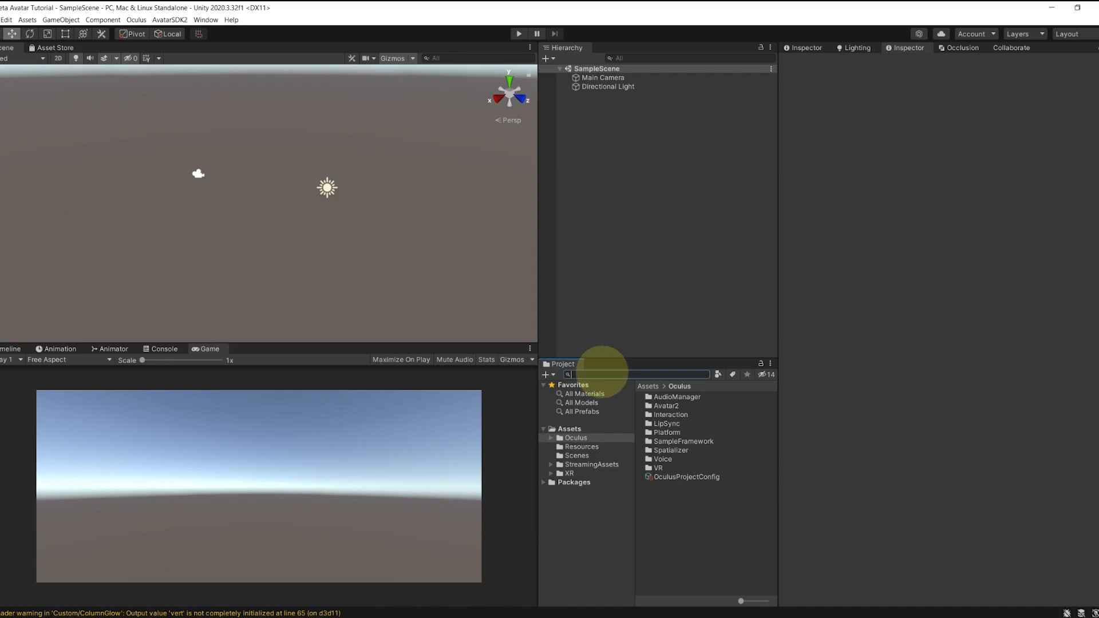
left_click(602, 372)
type("AvatarSDKManager")
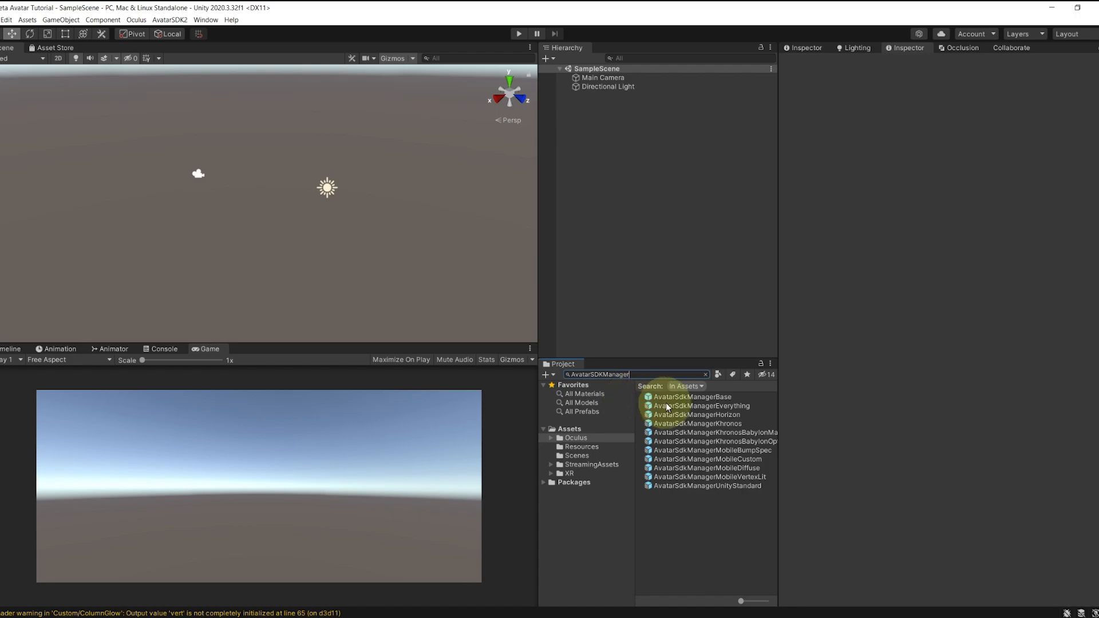
Step: Compare the shader managers of the Base, Everything, Horizon, Khronos, Mobile and UnityStandard manager prefabs
left_click(672, 397)
left_click(671, 406)
left_click(678, 415)
left_click(682, 424)
left_click(684, 432)
left_click(688, 458)
scroll(927, 480, "down", 10)
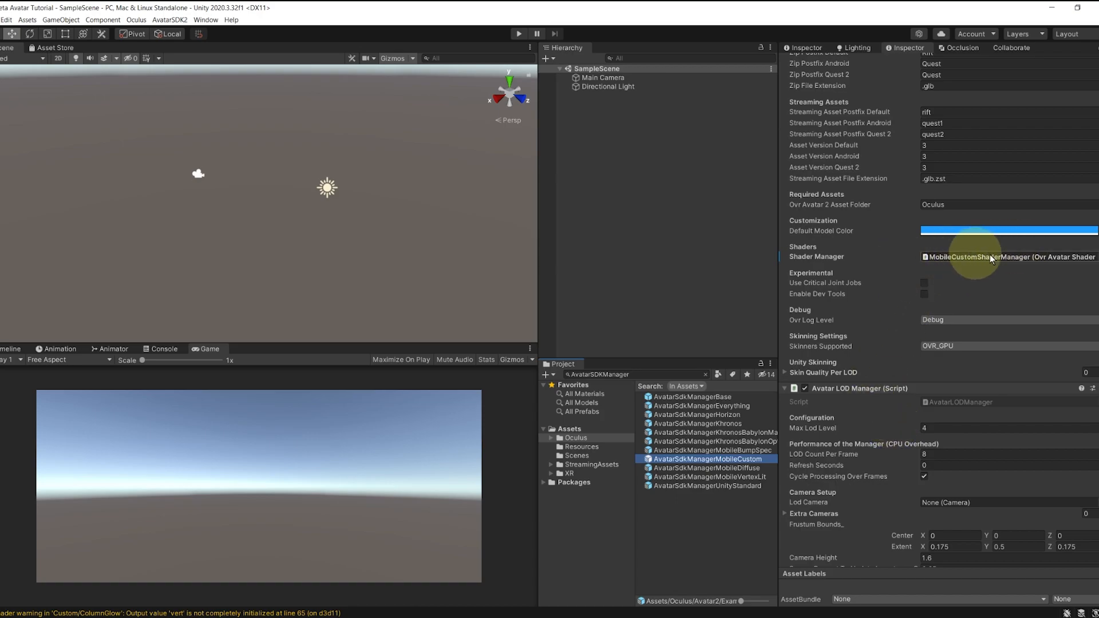
left_click(674, 451)
left_click(677, 459)
left_click(677, 468)
left_click(677, 478)
left_click(678, 484)
left_click(683, 459)
left_click(685, 449)
left_click(686, 442)
key("Up")
key("Up")
key("Up")
key("Up")
key("Up")
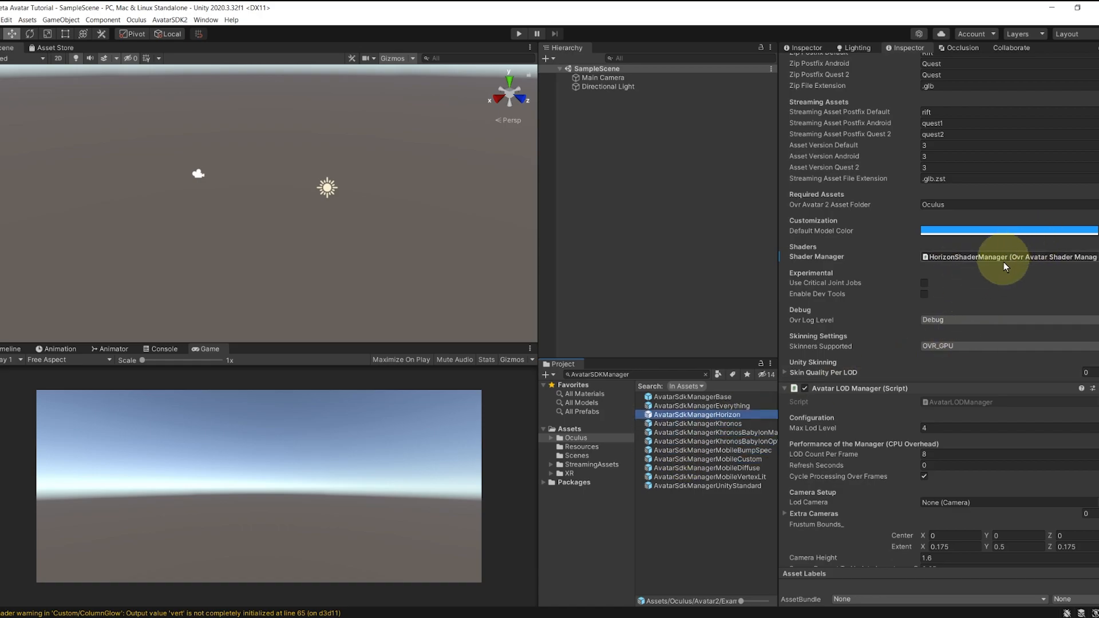
key("Down")
key("Down")
key("Down")
key("Down")
key("Down")
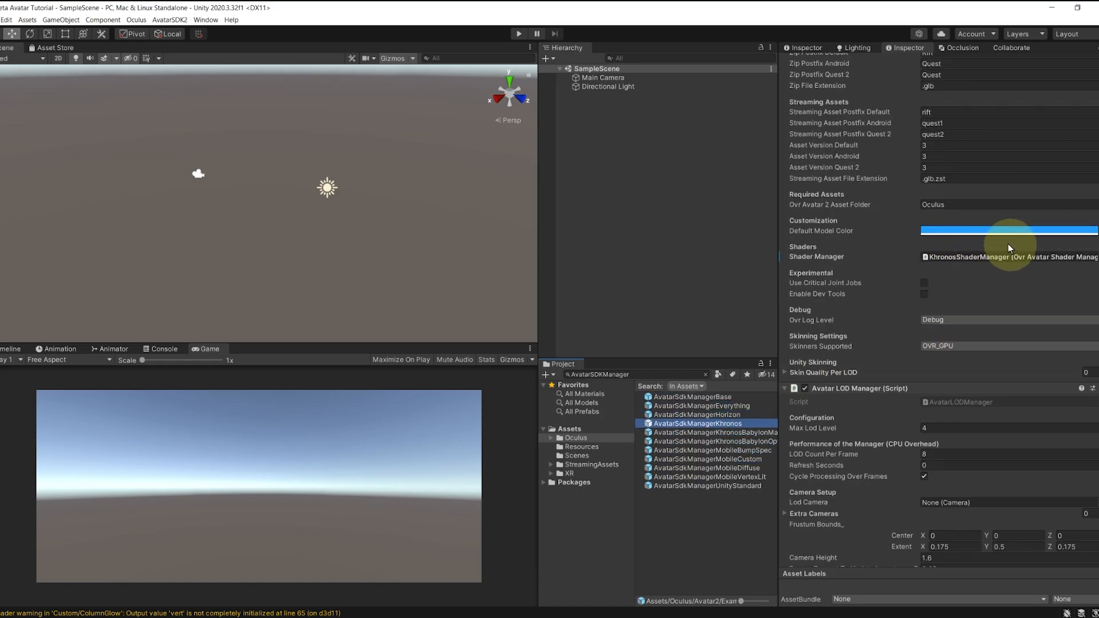
Step: Recheck the managers' shader setups and drag AvatarSdkManagerHorizon into the scene Hierarchy
left_click(704, 449)
left_click(707, 459)
left_click(713, 468)
left_click(710, 459)
left_click(709, 452)
left_click(709, 459)
left_click(709, 469)
left_click(708, 475)
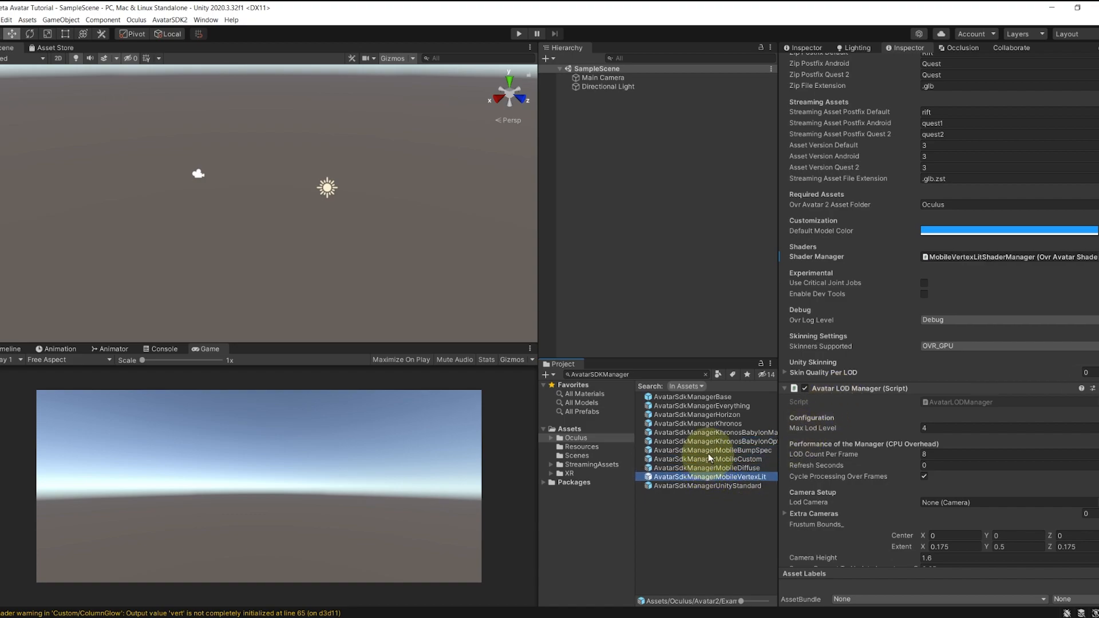
left_click(709, 452)
left_click(681, 486)
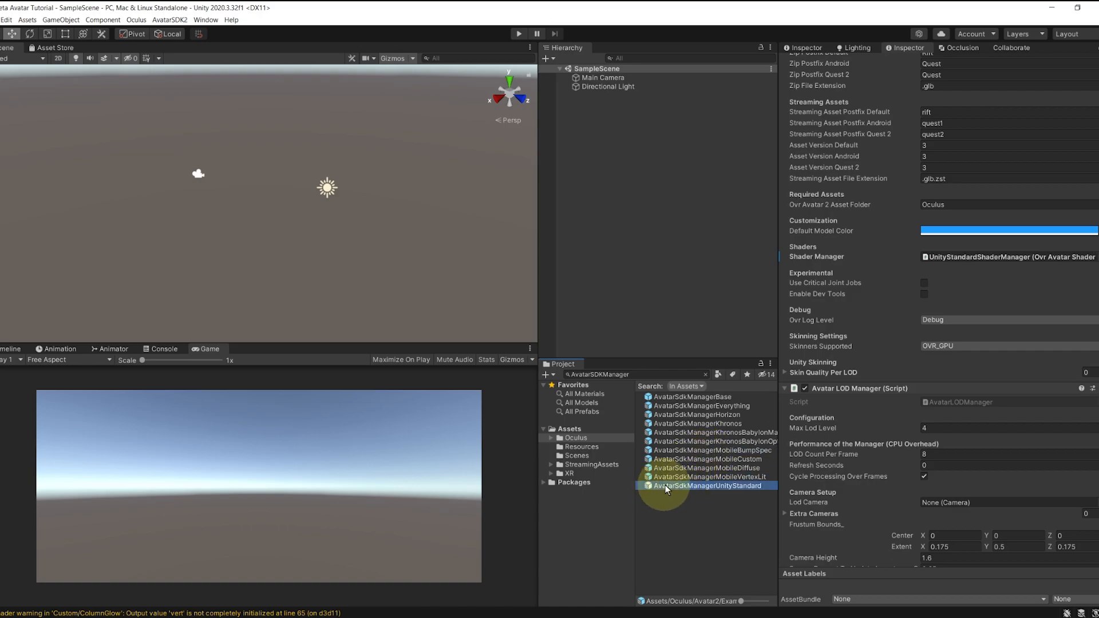
left_click(682, 415)
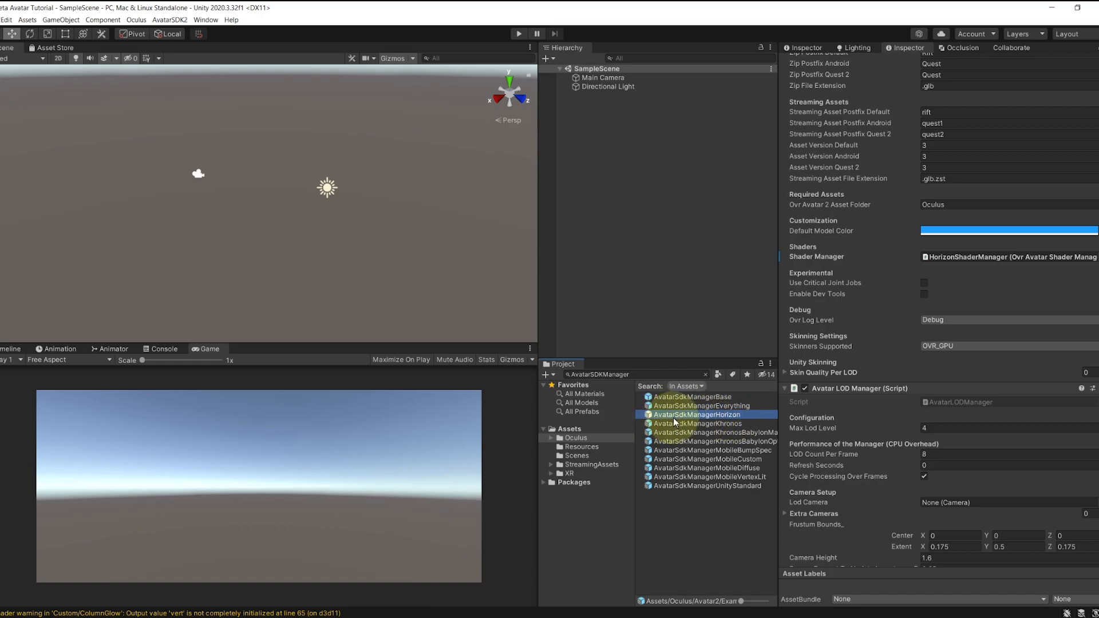
left_click_drag(674, 414, 612, 153)
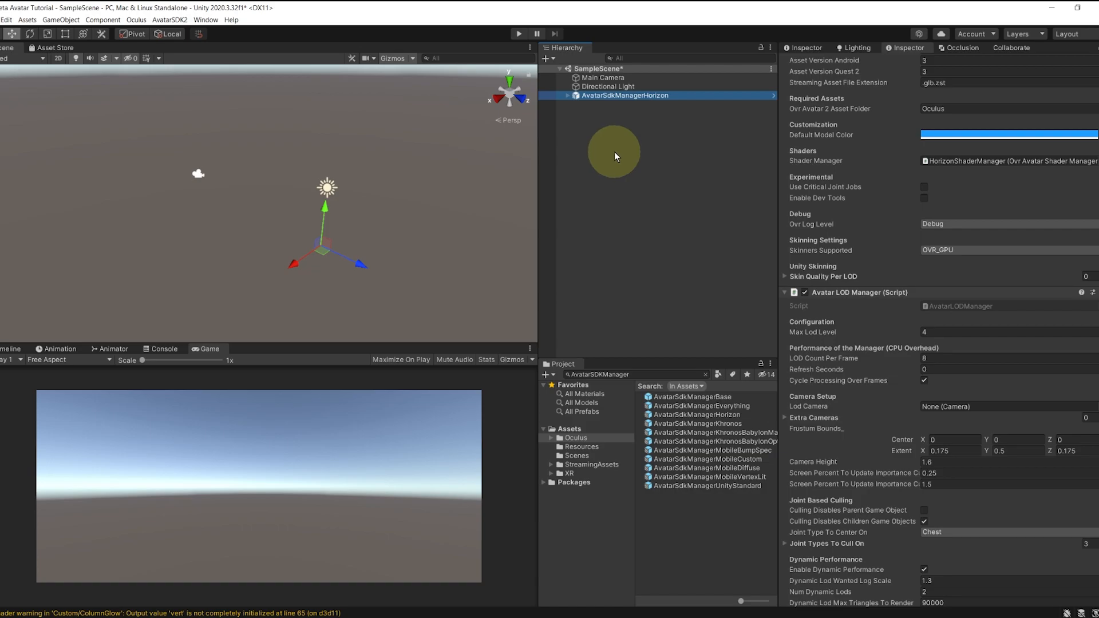
scroll(890, 266, "up", 10)
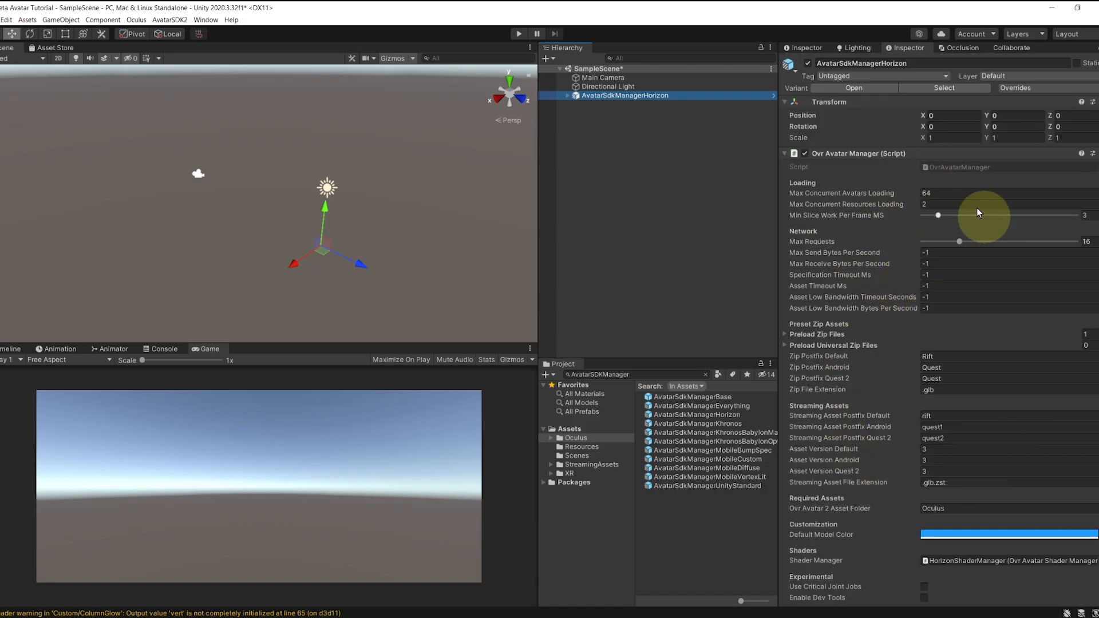
scroll(879, 315, "down", 15)
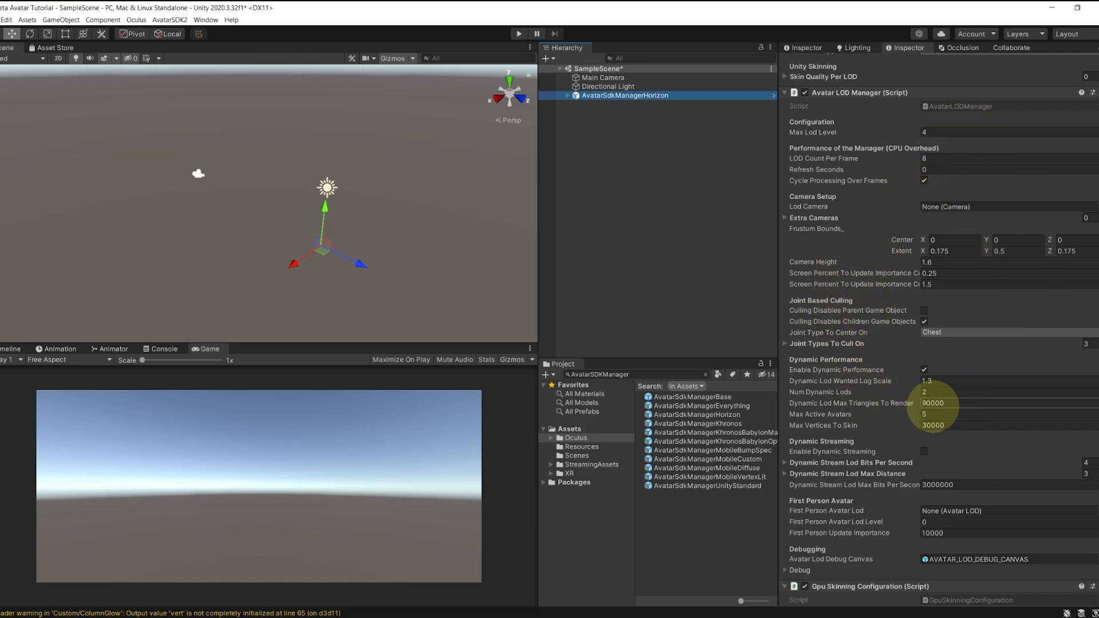
scroll(944, 362, "down", 5)
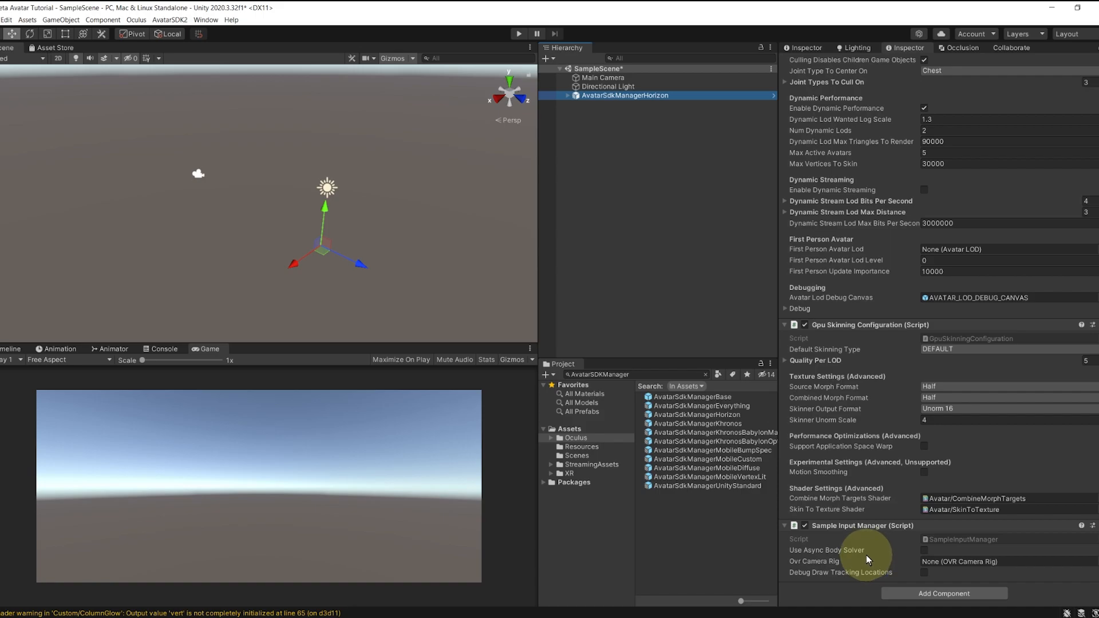
mouse_move(864, 551)
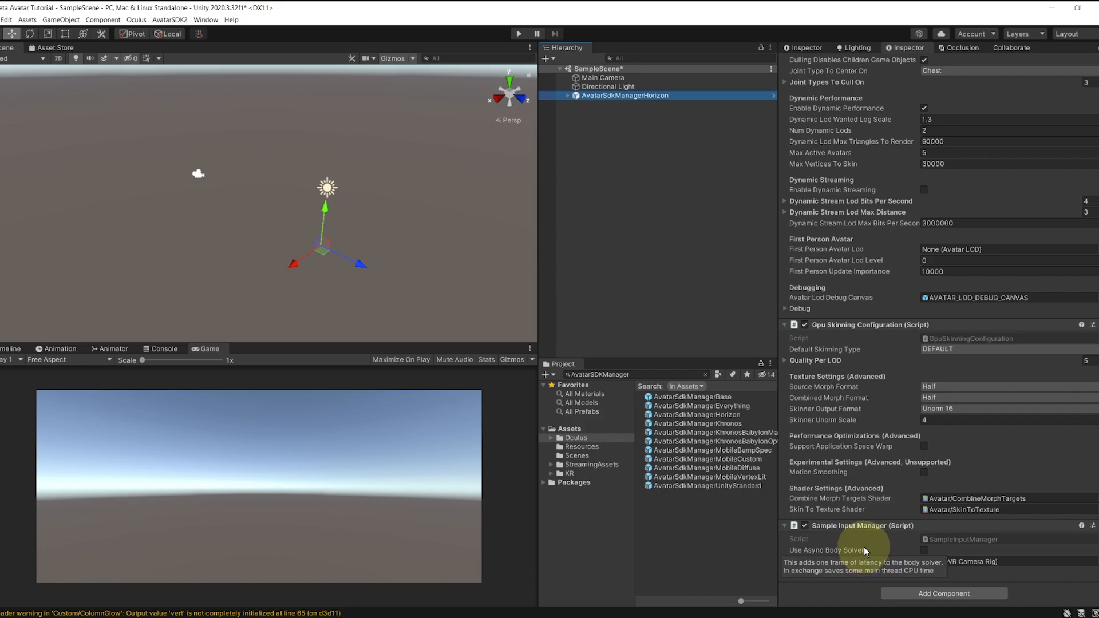
left_click(621, 122)
Step: Save the scene and create an empty object named Avatar Entity 1
key("ctrl+s")
right_click(587, 125)
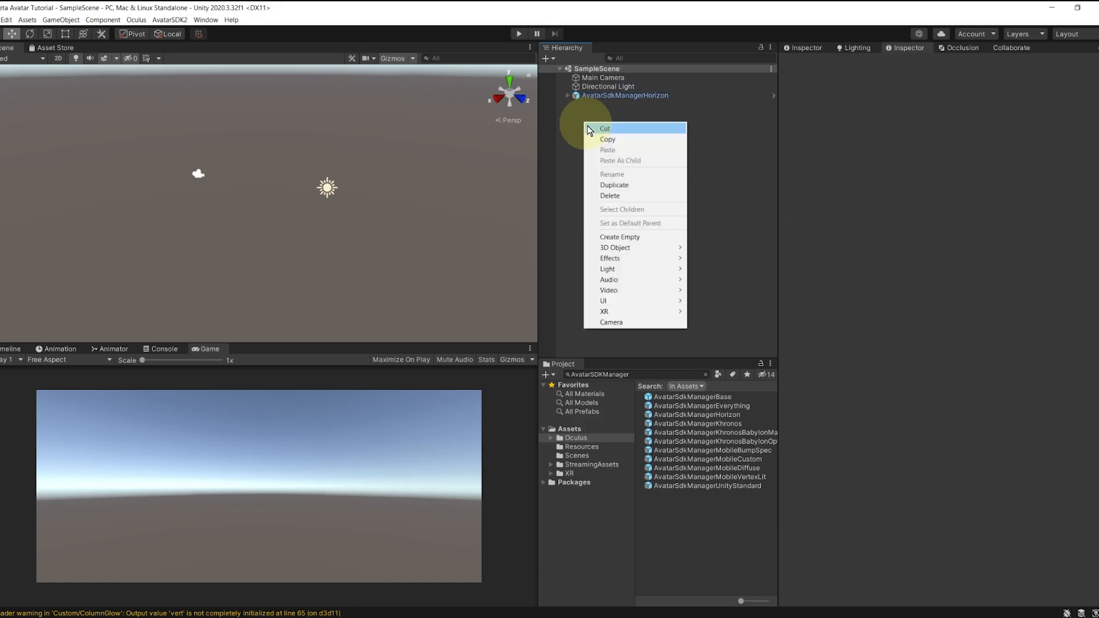
left_click(631, 236)
type("Avatar Ent")
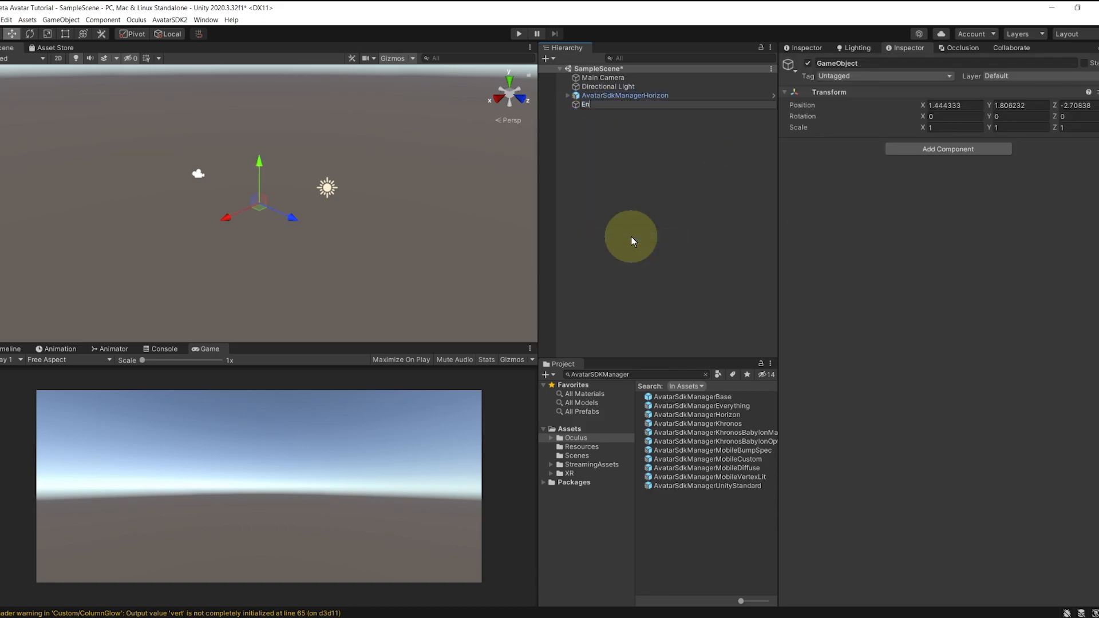
type("ity 1")
key("Return")
Step: Reset Avatar Entity 1's transform to 0, 0, 0 and search components for 'Avatarenti'
left_click(1095, 91)
left_click(1024, 103)
double_click(581, 104)
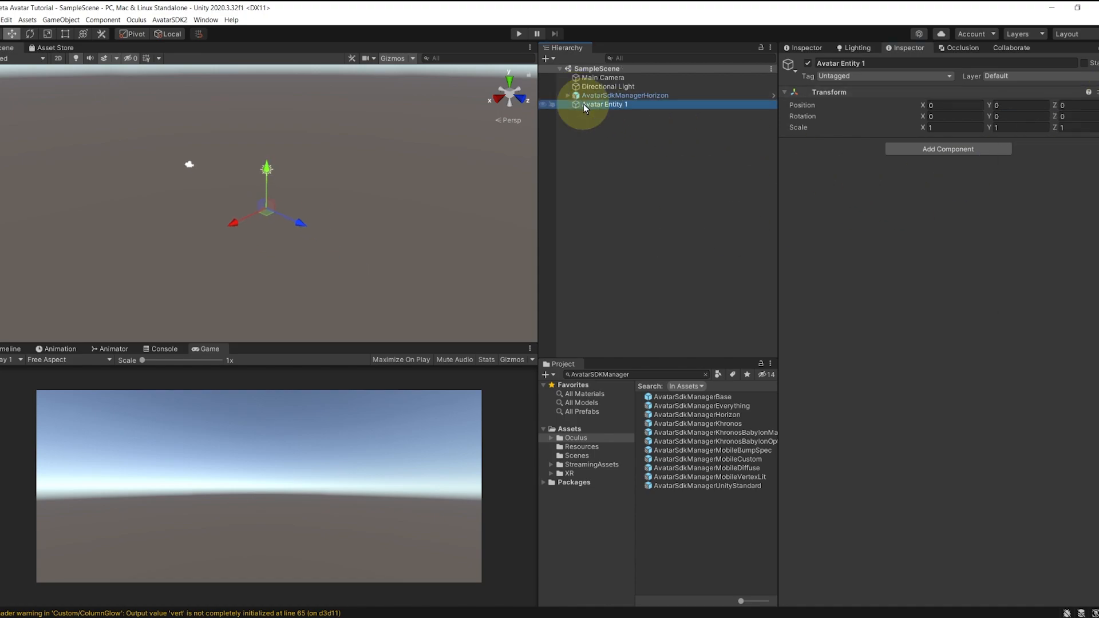
left_click(903, 149)
type("Avatarentity")
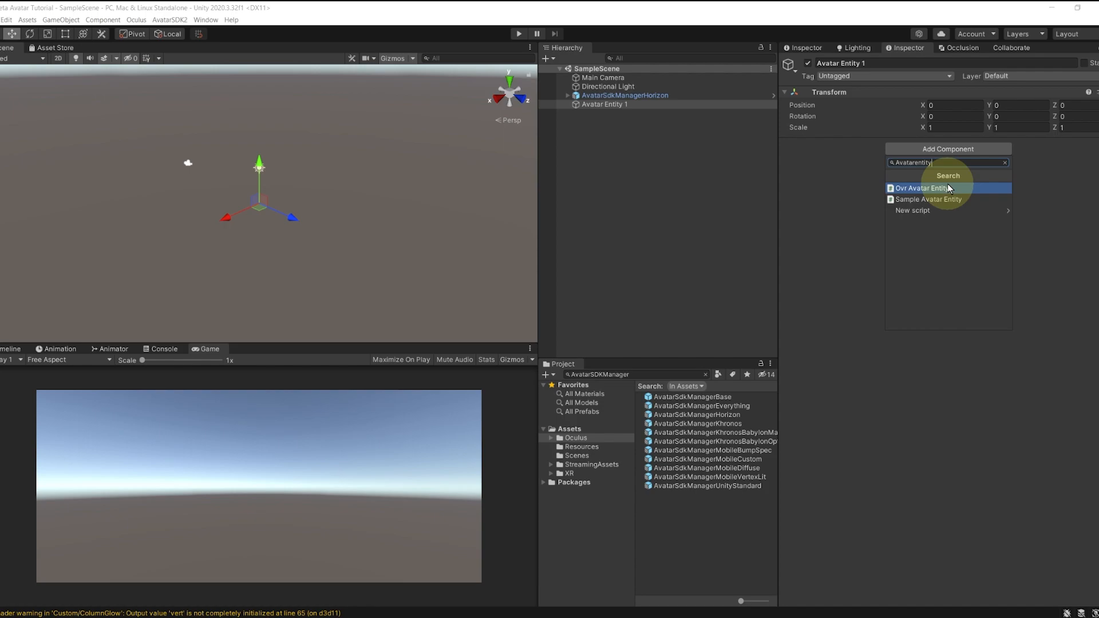
Step: Add the Sample Avatar Entity component, save, and turn off Load User From Cdn
left_click(950, 199)
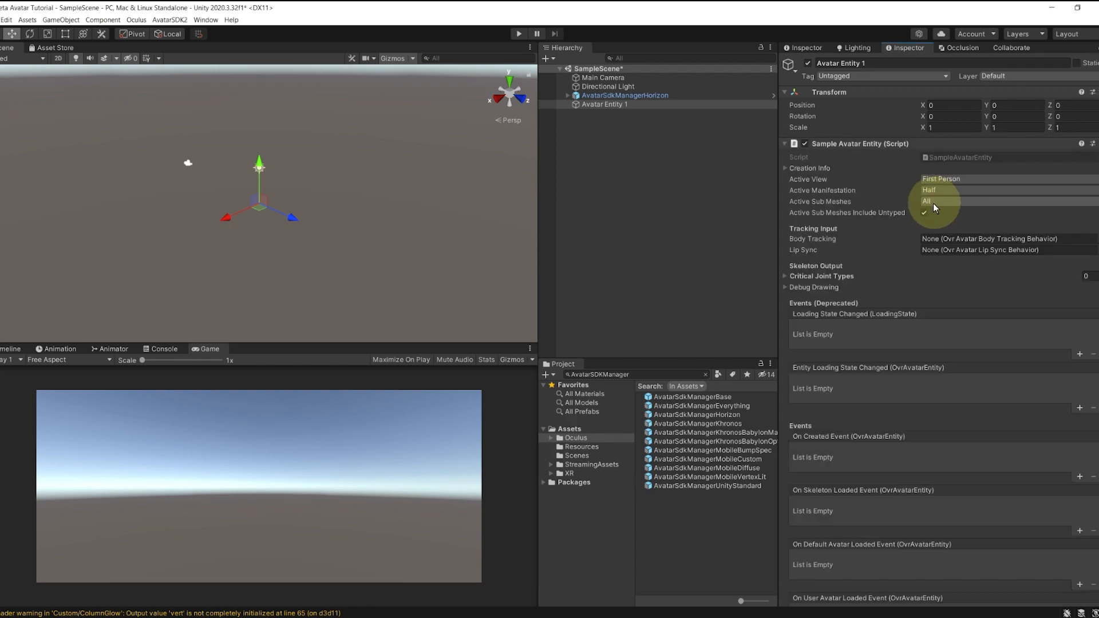
key("ctrl+s")
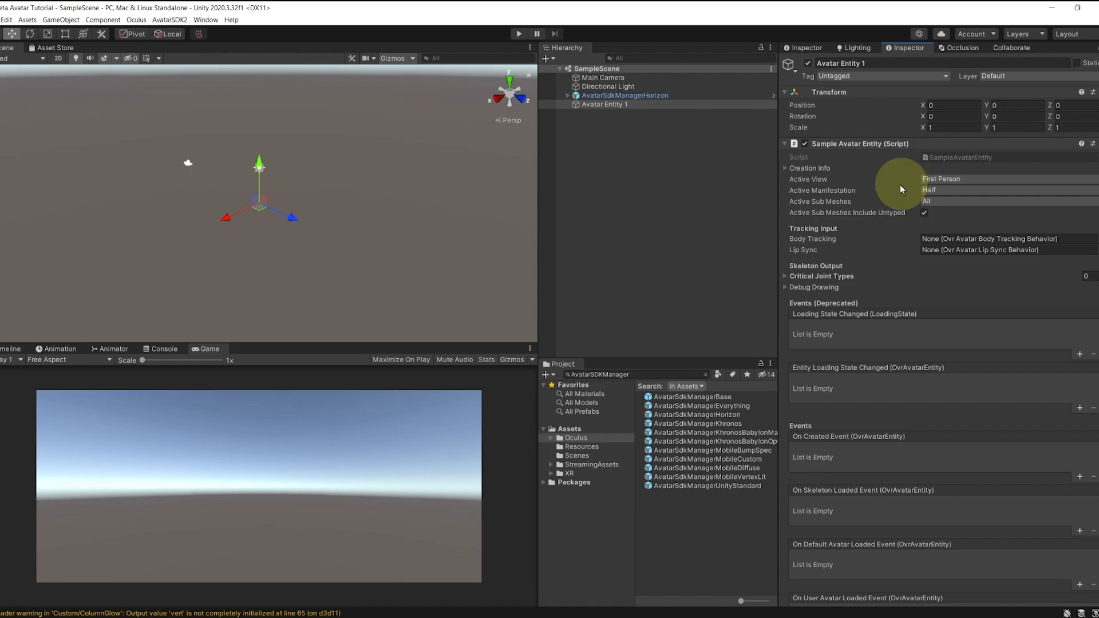
scroll(992, 294, "down", 12)
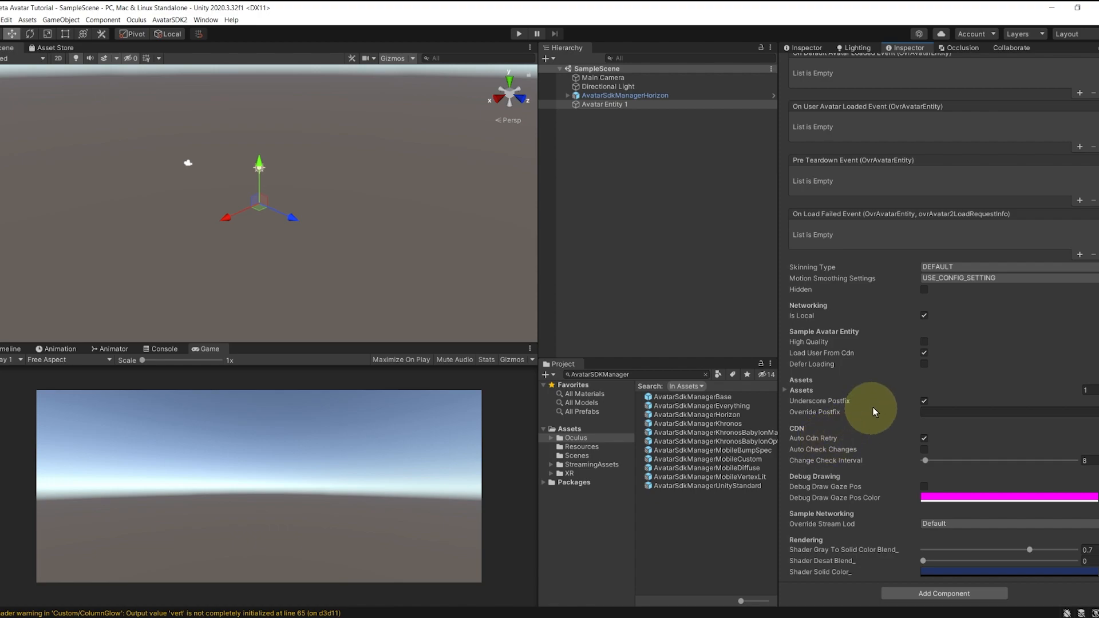
left_click(923, 353)
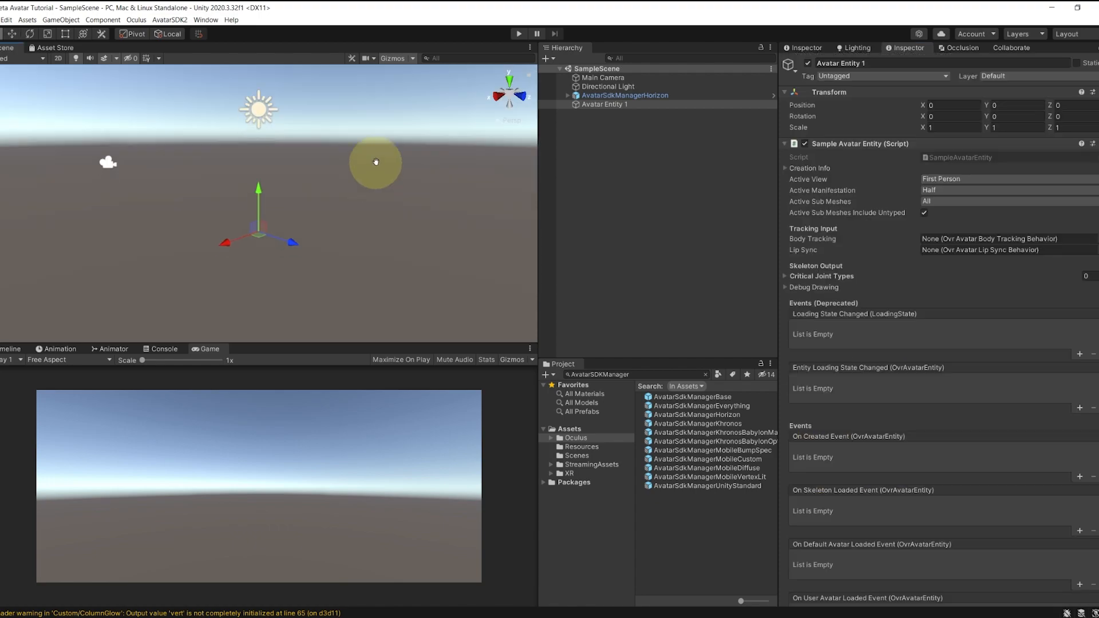
Step: Enlarge the Scene view and enter play mode to load the first-person avatar
scroll(351, 241, "up", 3)
middle_click_drag(351, 241, 363, 201)
scroll(353, 216, "up", 1)
left_click_drag(384, 342, 395, 420)
key("ctrl+p")
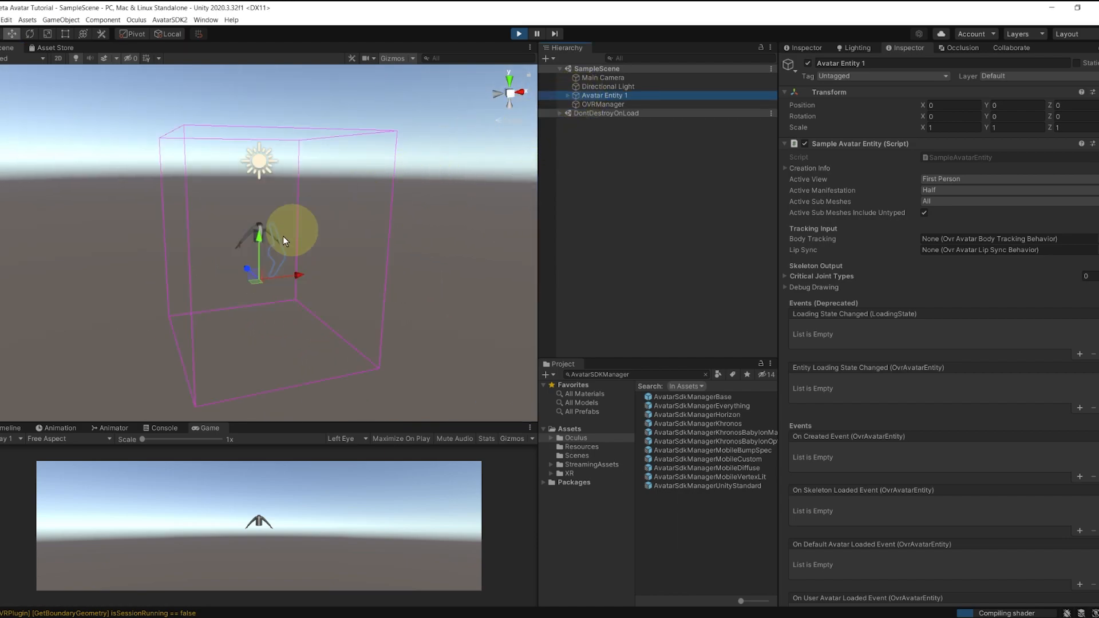
scroll(217, 291, "up", 10)
middle_click_drag(251, 159, 278, 232)
left_click_drag(278, 231, 235, 291, "alt")
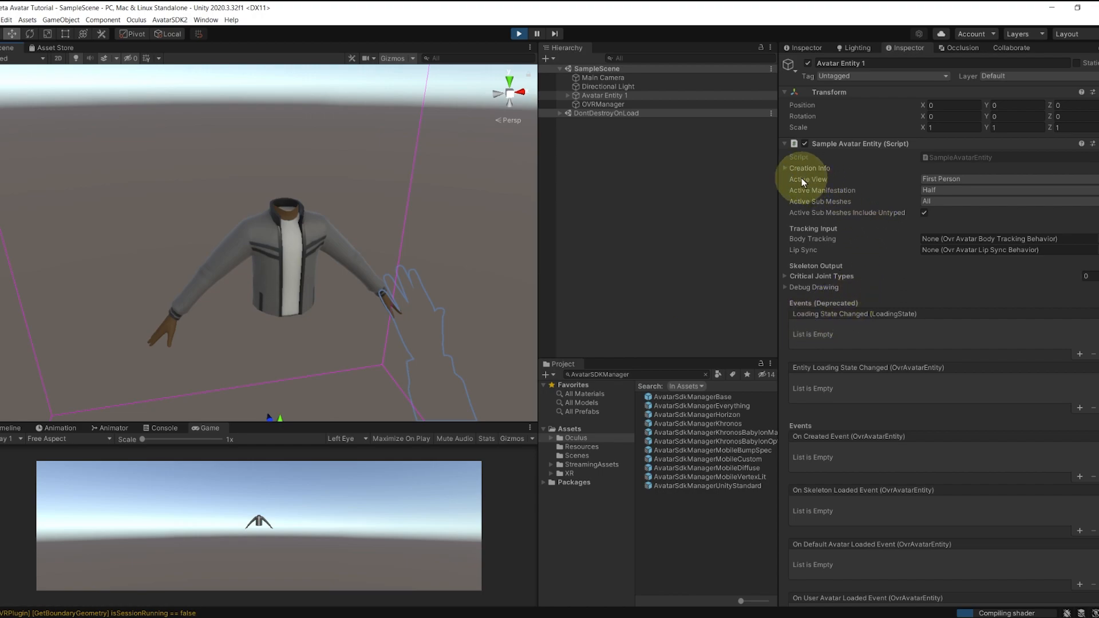
left_click(943, 180)
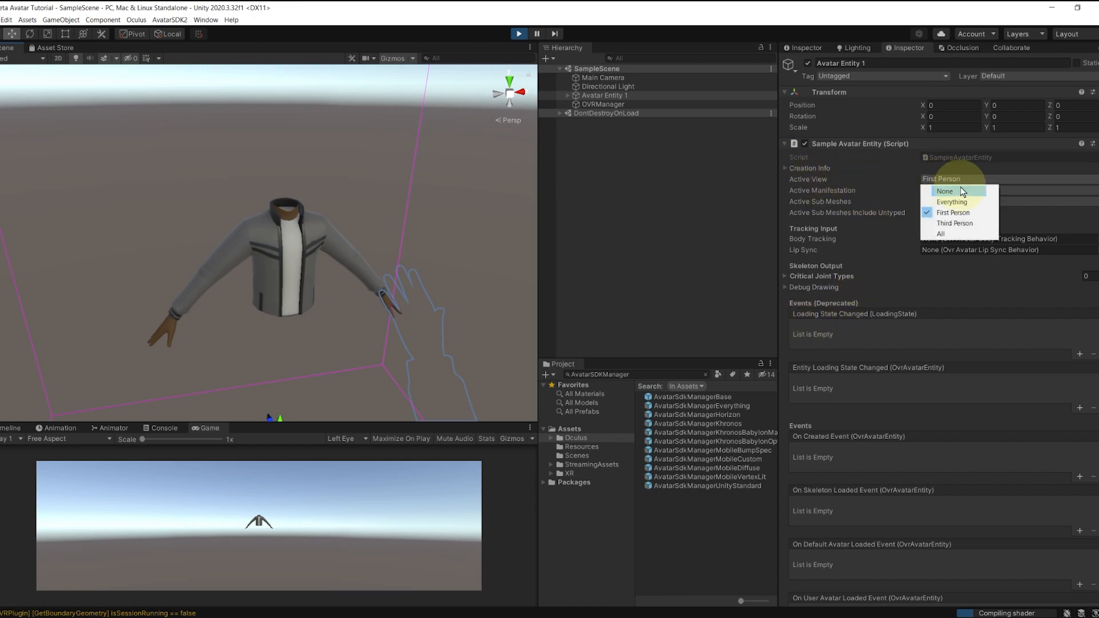
left_click(966, 222)
left_click(526, 188)
left_click_drag(382, 247, 328, 226, "alt")
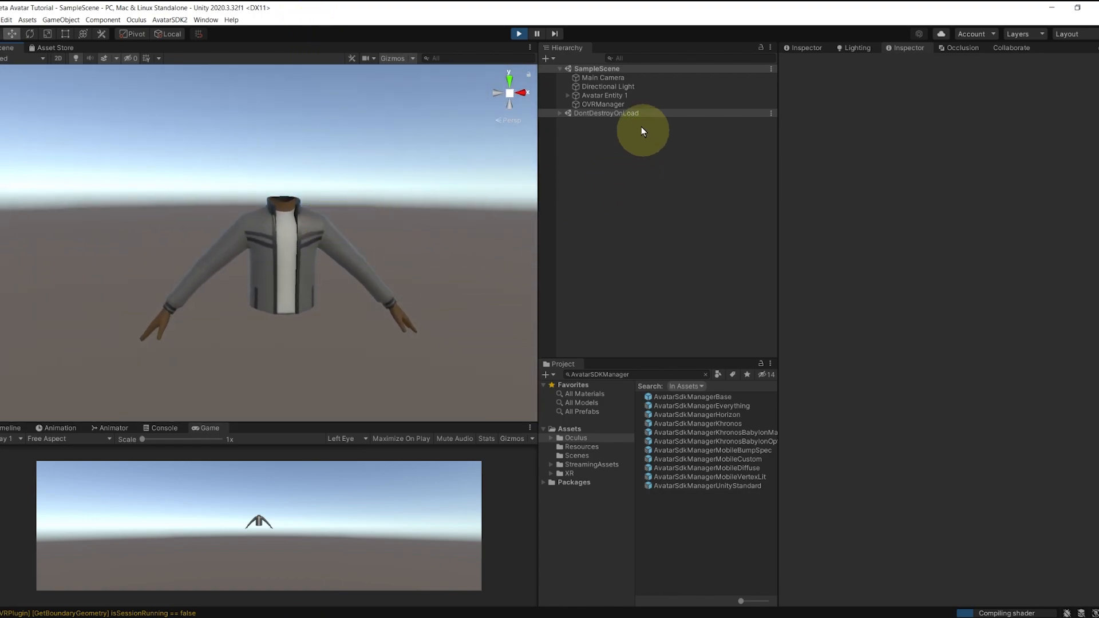
Step: Stop play mode and duplicate Avatar Entity 1 as Avatar Entity 2 at X 1.3
left_click(519, 33)
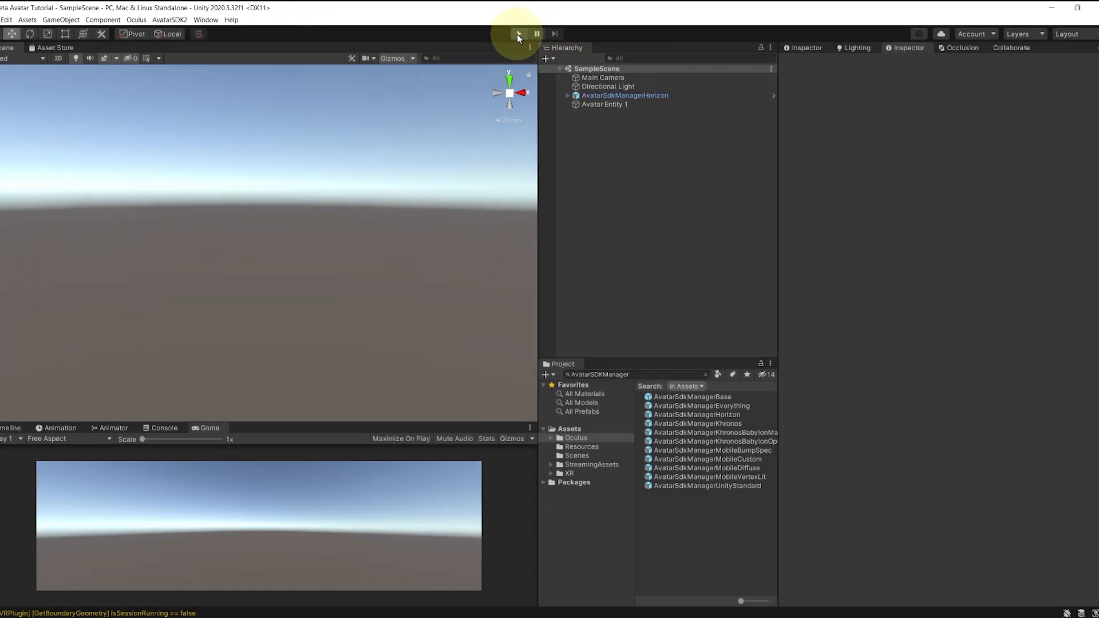
left_click(603, 104)
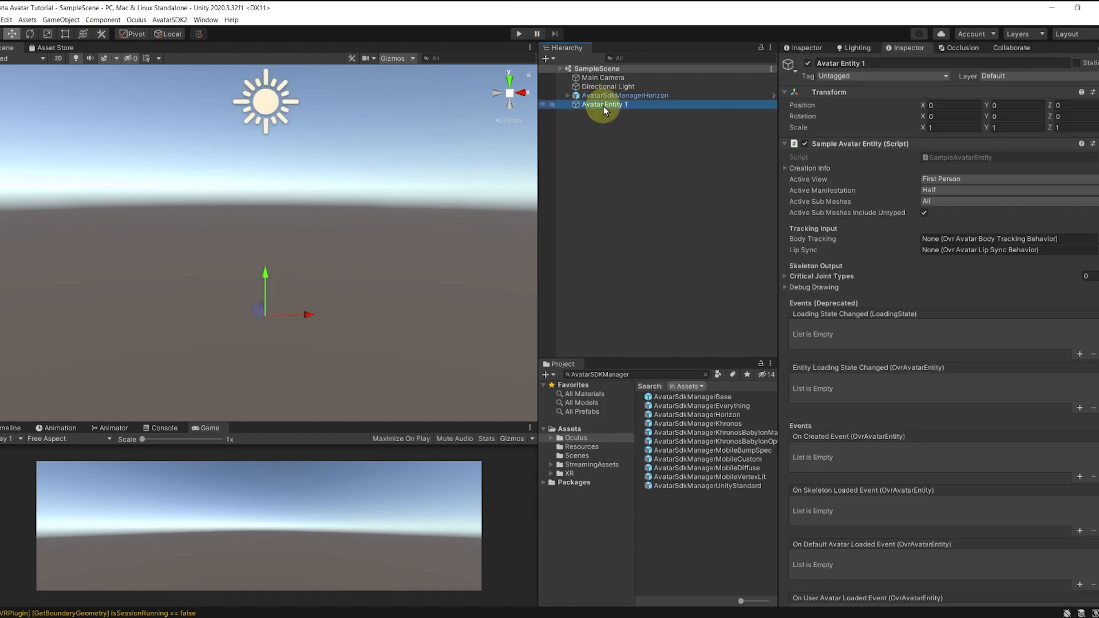
scroll(332, 228, "up", 5)
key("ctrl+d")
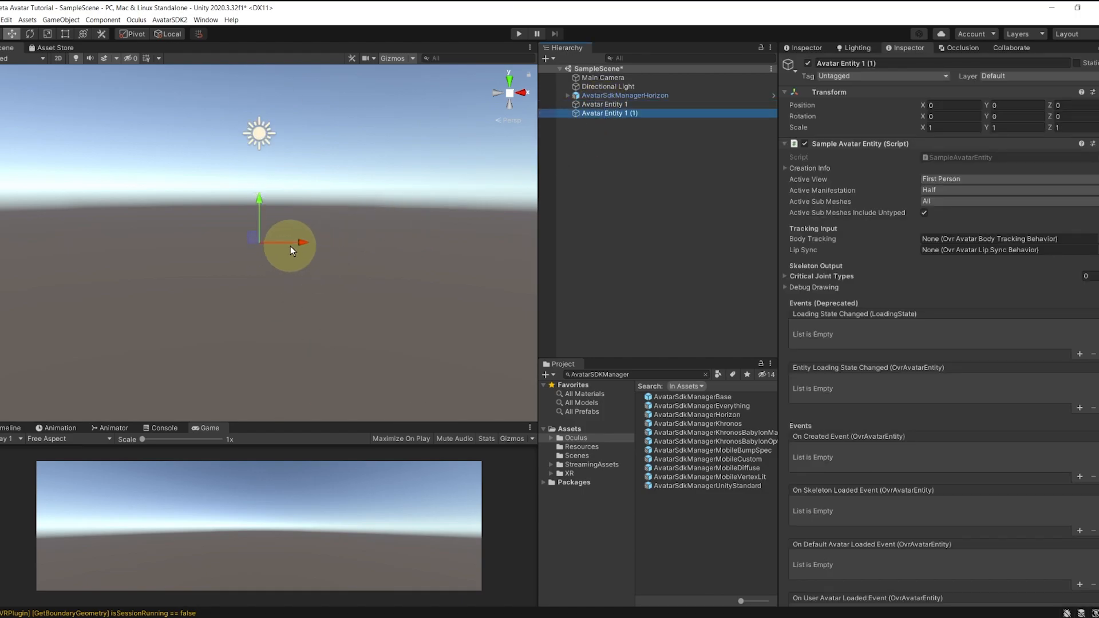
left_click_drag(290, 245, 336, 244)
left_click(624, 113)
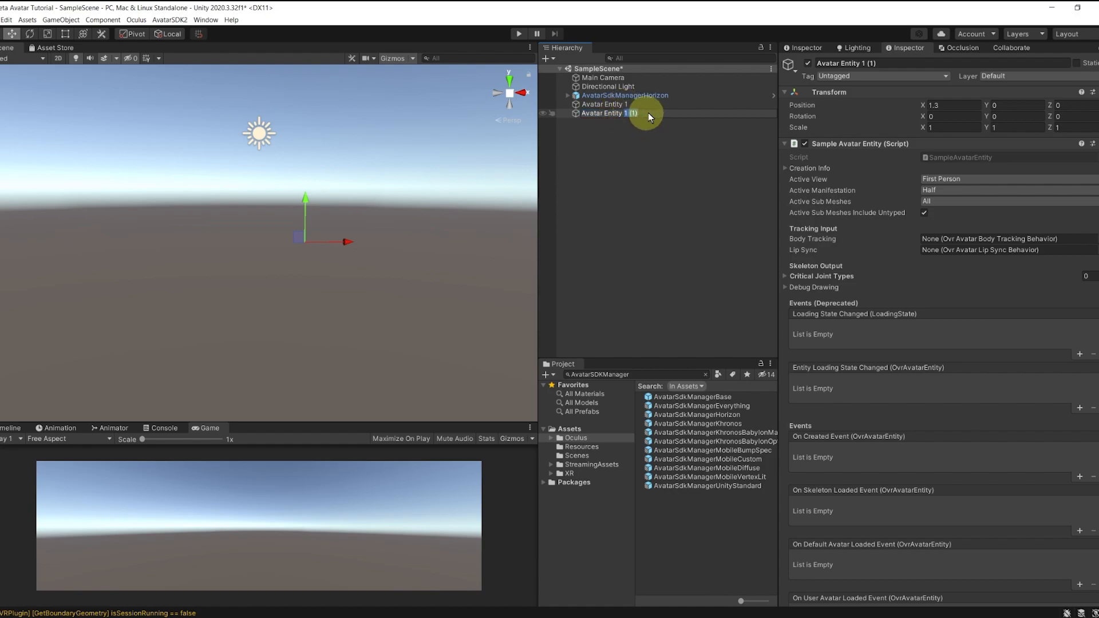
key("Return")
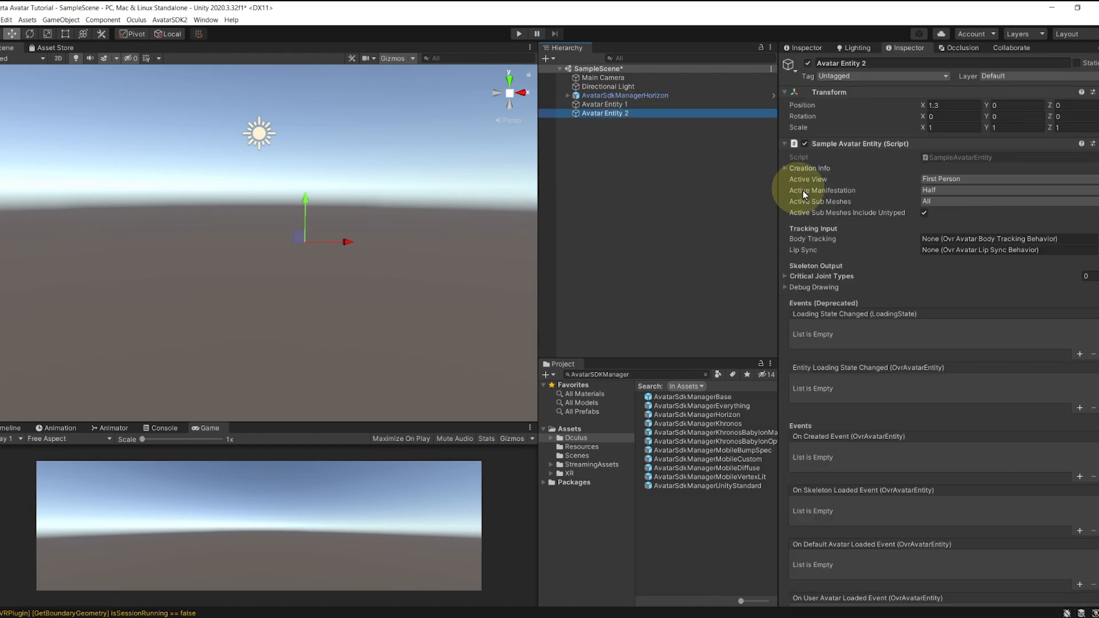
Step: Set Avatar Entity 2's Active View to Third Person
left_click(953, 179)
left_click(947, 190)
left_click(952, 181)
left_click(953, 218)
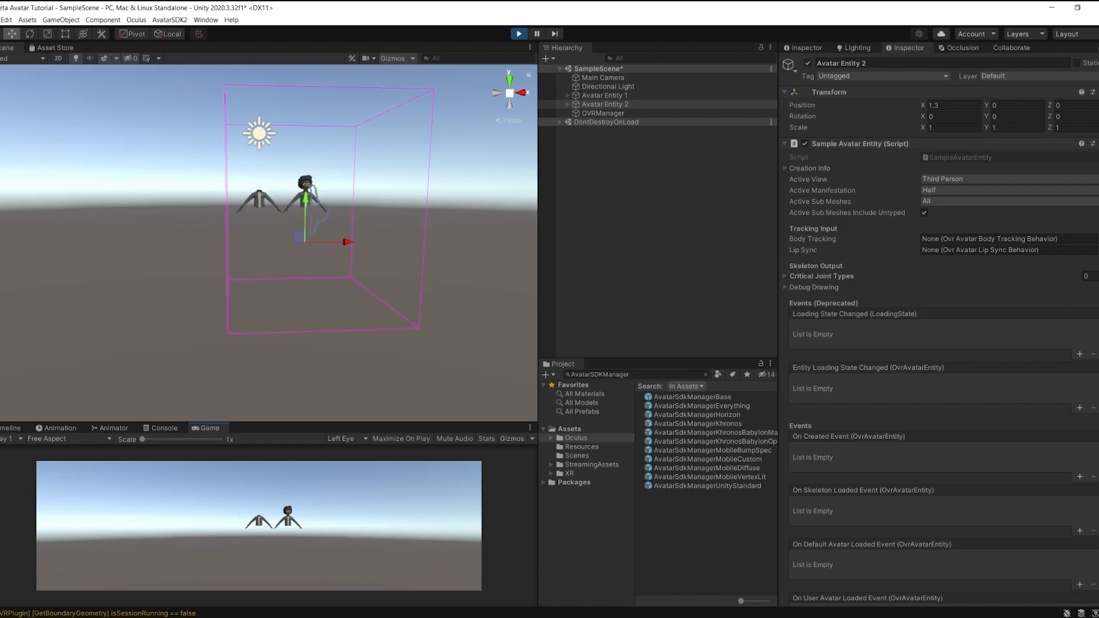
Step: Zoom and pan the Scene view to frame the two loaded avatars
scroll(277, 265, "up", 6)
middle_click_drag(337, 203, 314, 273)
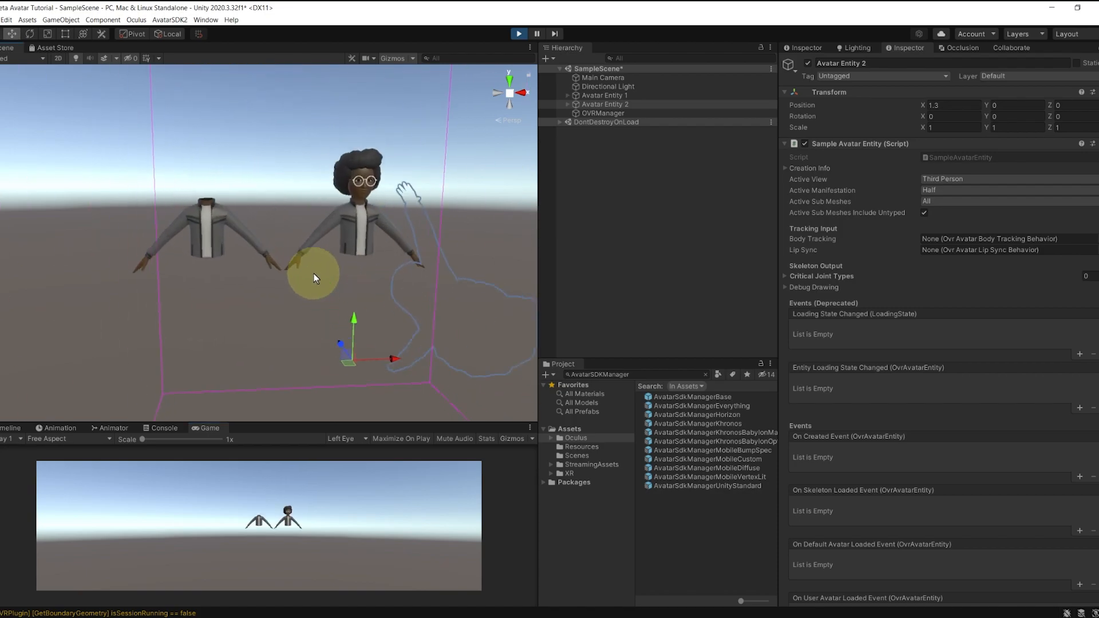
scroll(313, 273, "up", 6)
middle_click_drag(355, 217, 344, 237)
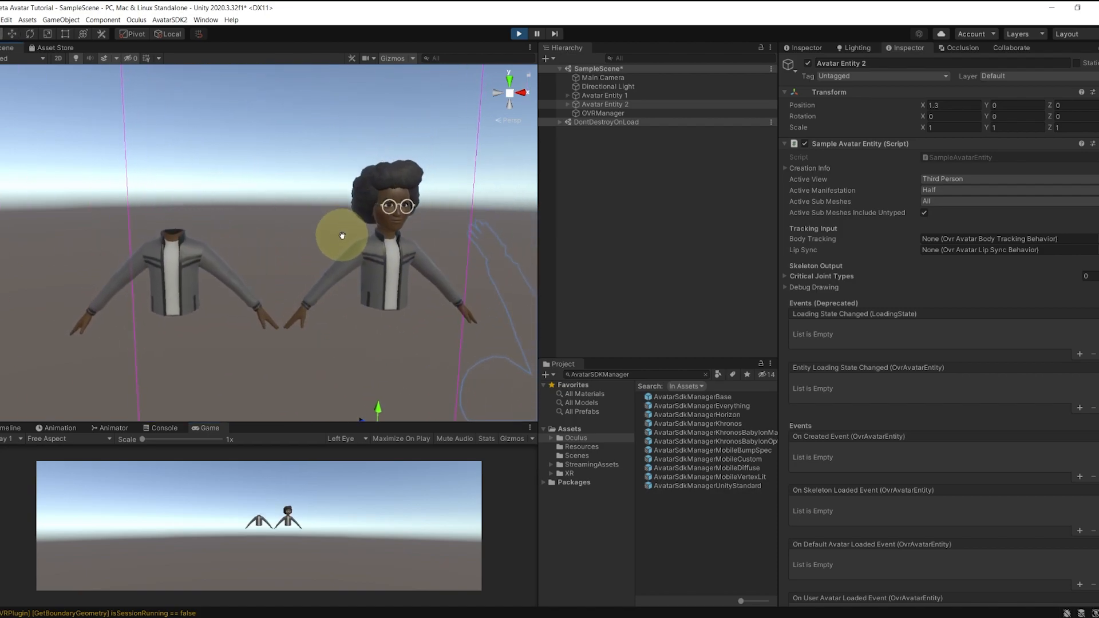
scroll(328, 287, "down", 2)
scroll(335, 280, "down", 2)
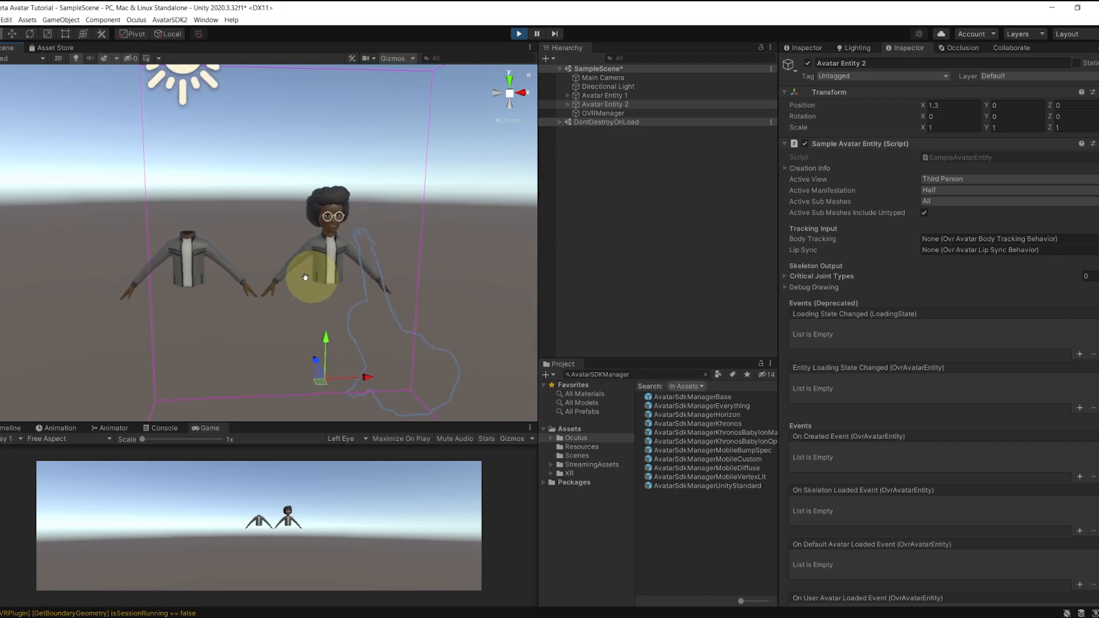
scroll(388, 245, "up", 3)
Step: Orbit close around the right avatar's face, then view Avatar Entity 2's Creation Info Features preset (Preset_All)
middle_click_drag(388, 245, 268, 298)
scroll(267, 297, "up", 3)
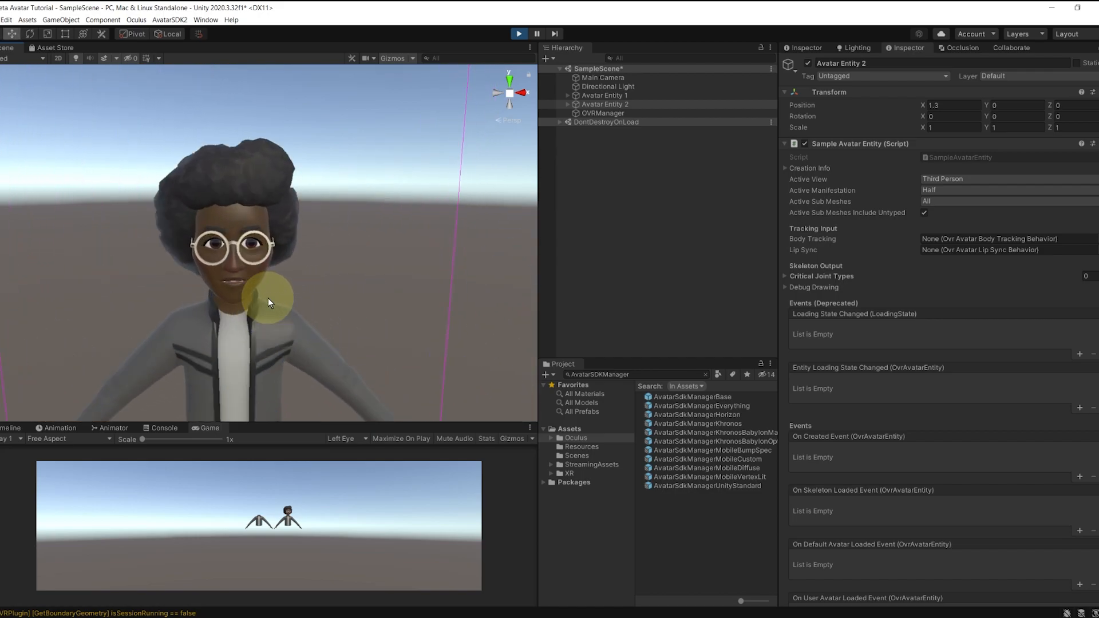
right_click_drag(268, 297, 276, 286)
middle_click_drag(276, 286, 272, 217)
mouse_move(272, 215)
right_mouse_down()
mouse_move(451, 320)
mouse_move(466, 311)
mouse_move(419, 287)
right_mouse_up()
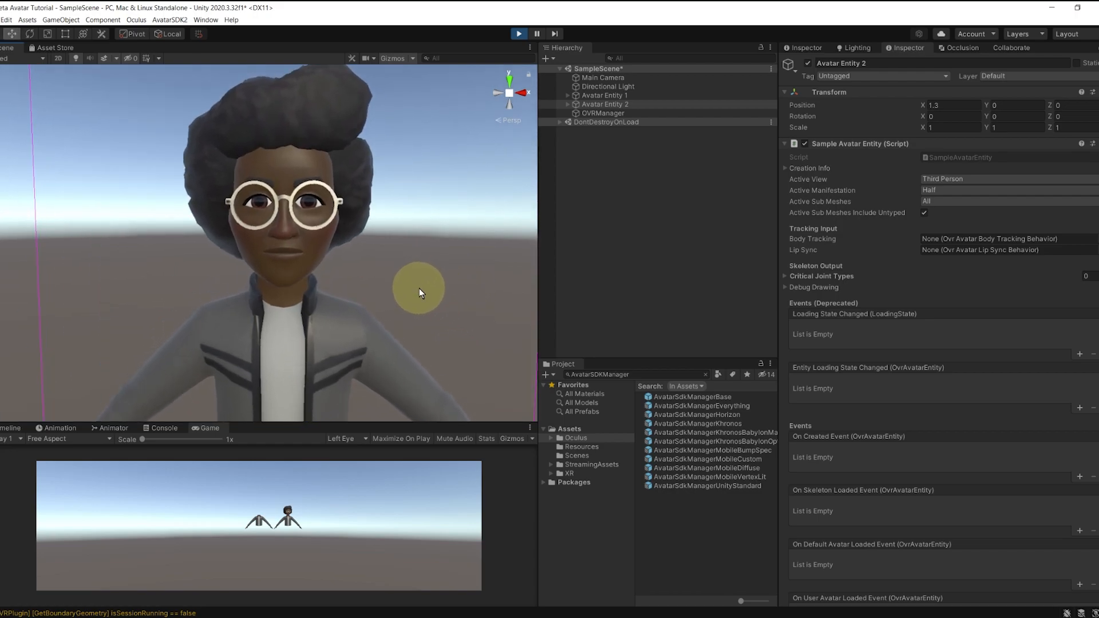
left_click(818, 167)
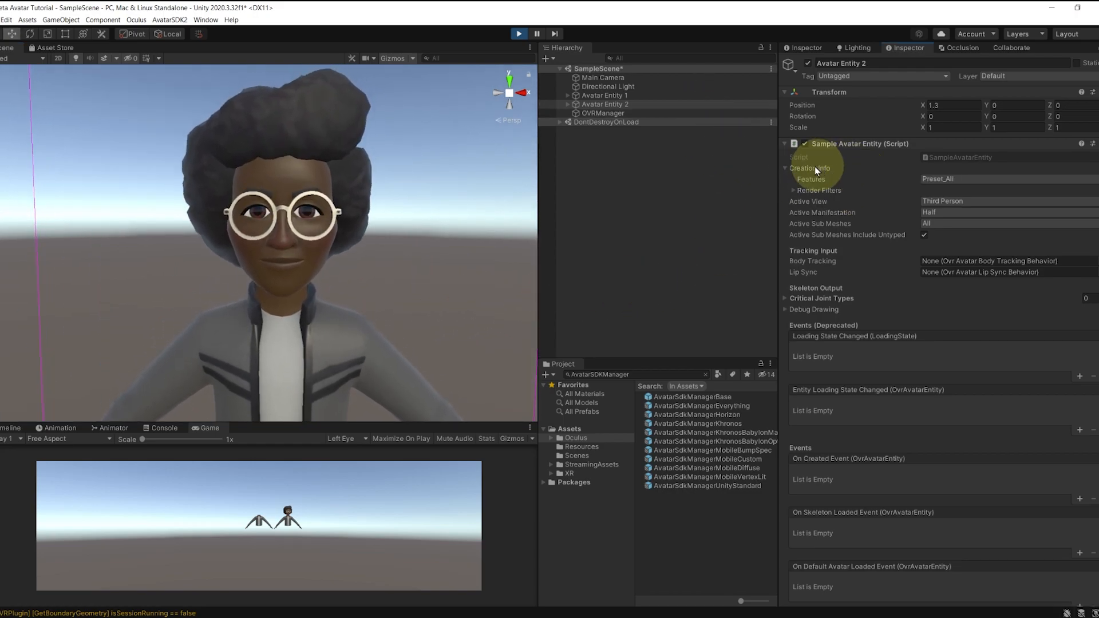
left_click(946, 180)
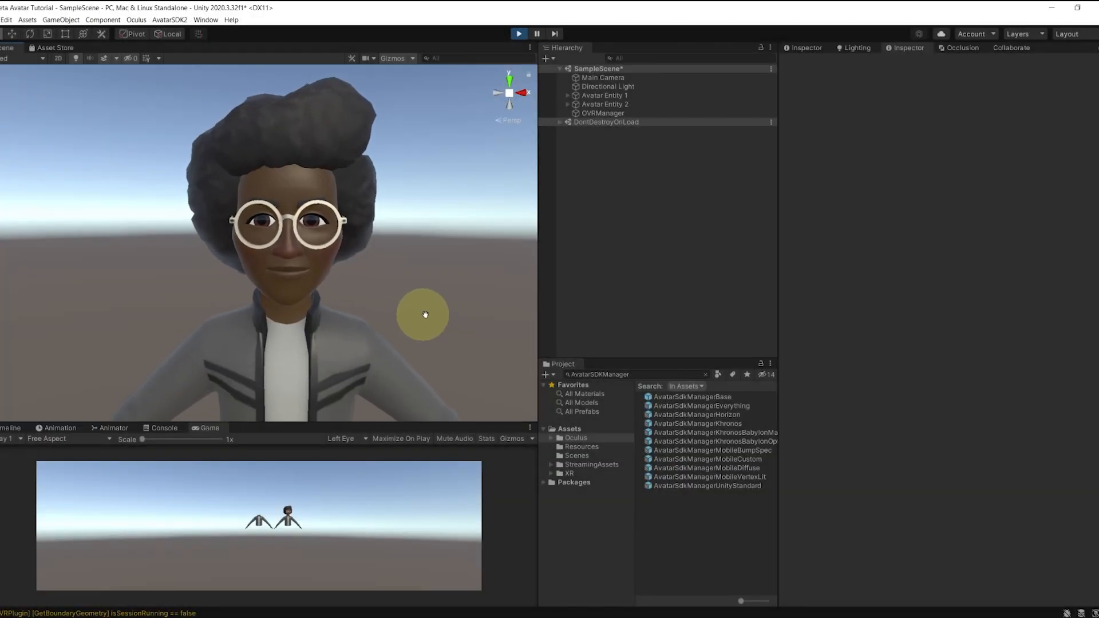
Step: Browse to the Assets/StreamingAssets/Oculus folder
mouse_move(421, 318)
right_mouse_down()
mouse_move(399, 309)
mouse_move(420, 322)
right_mouse_up()
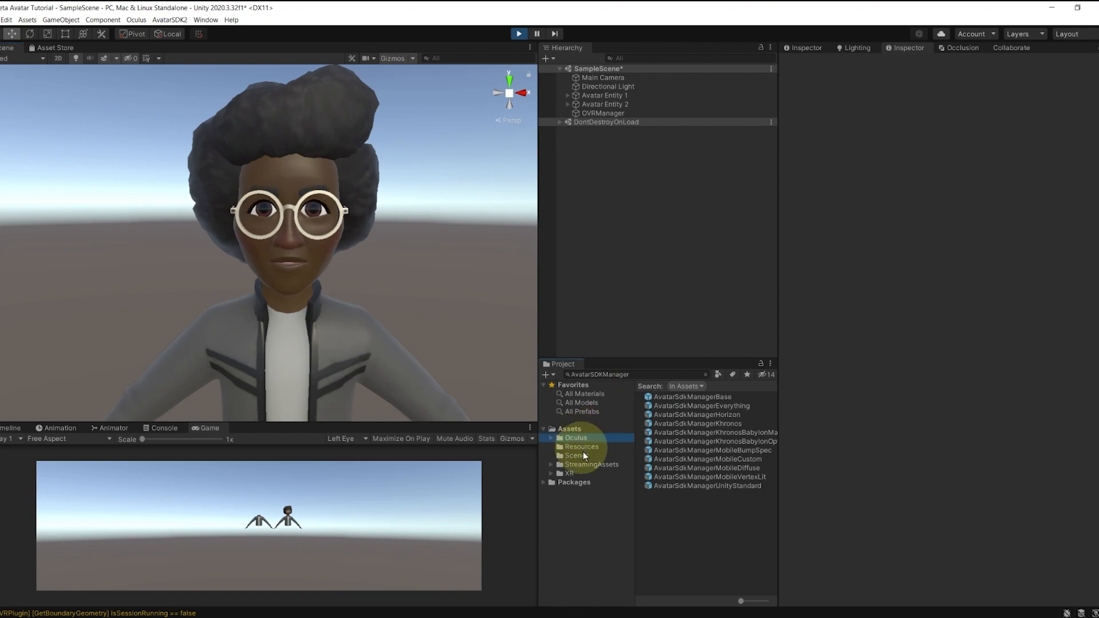
left_click(590, 464)
double_click(661, 397)
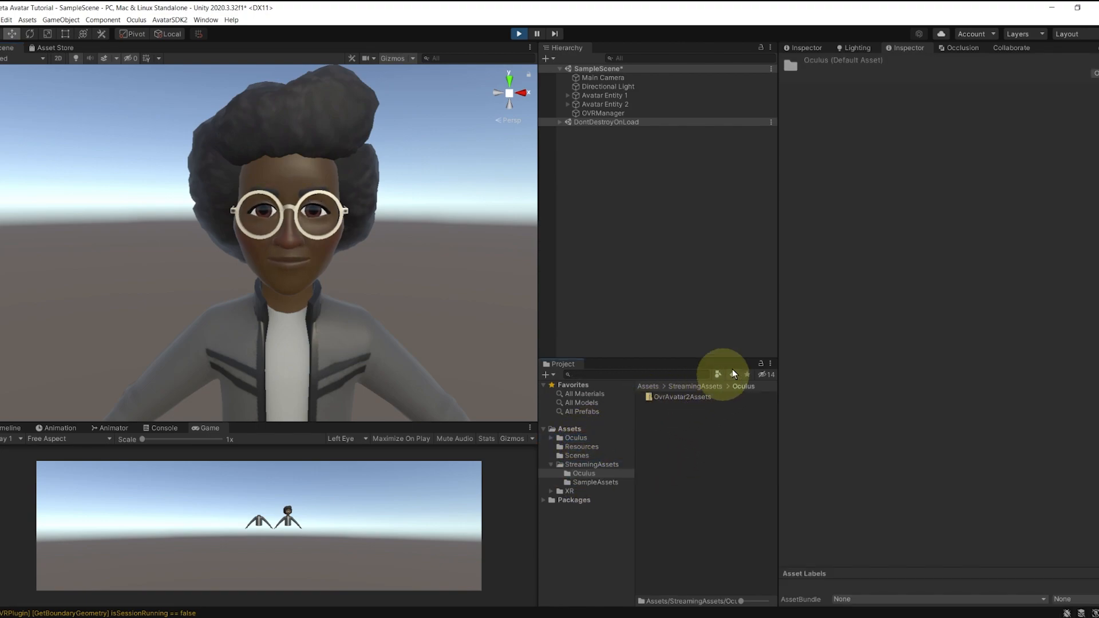
Step: Duplicate Avatar Entity 2 as Avatar Entity 3 at X 2.6 with Assets Element 0 Path 8
key("ctrl+d")
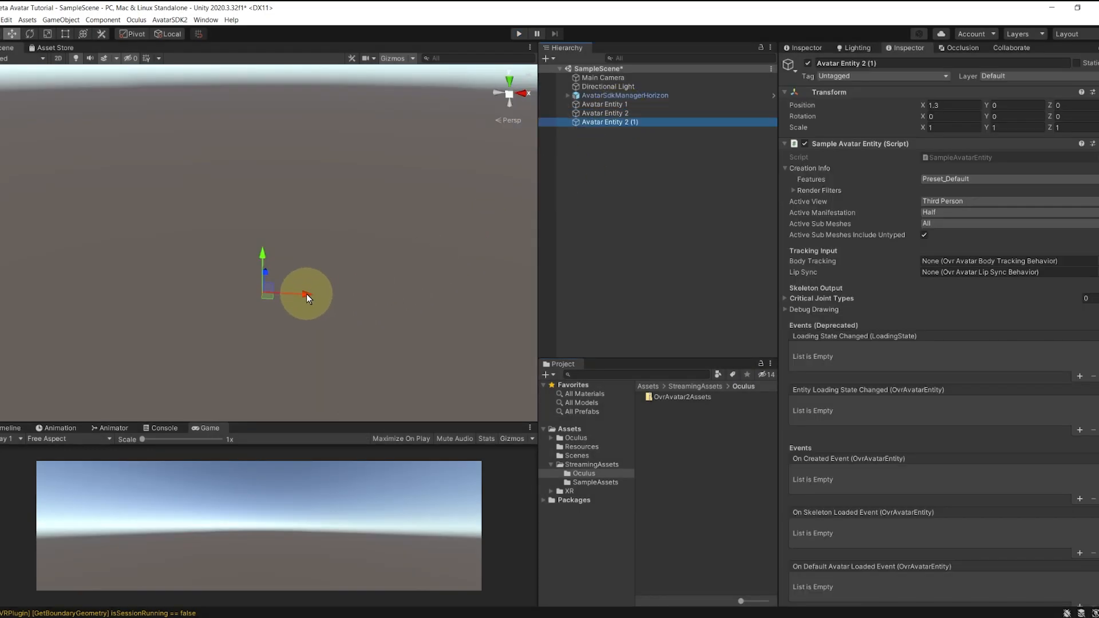
left_click_drag(307, 294, 348, 293)
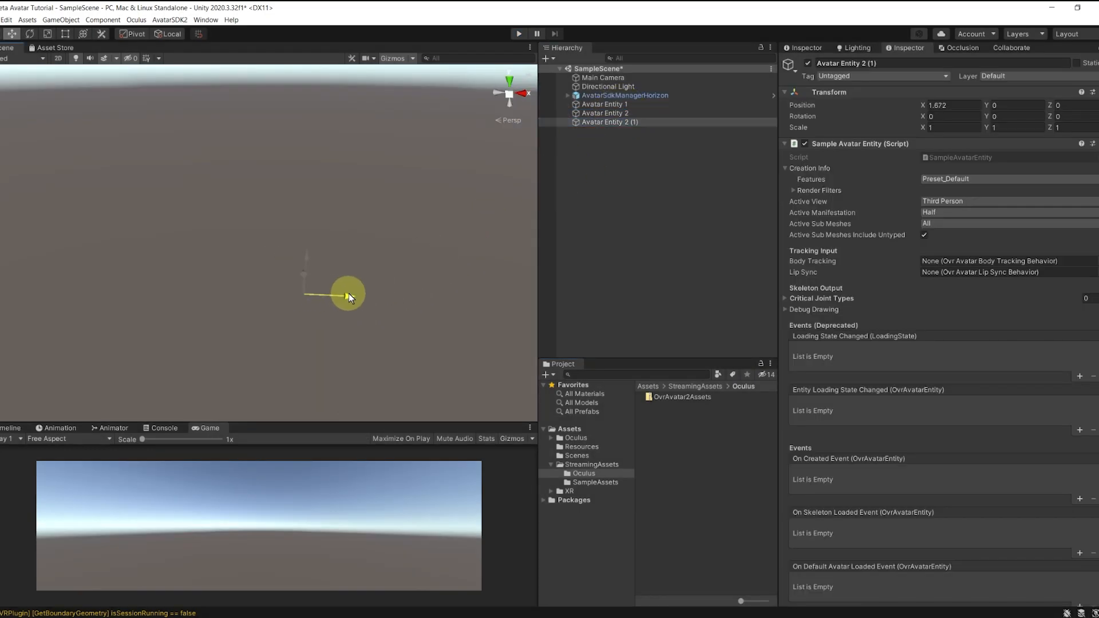
left_click(622, 122)
left_click(624, 122)
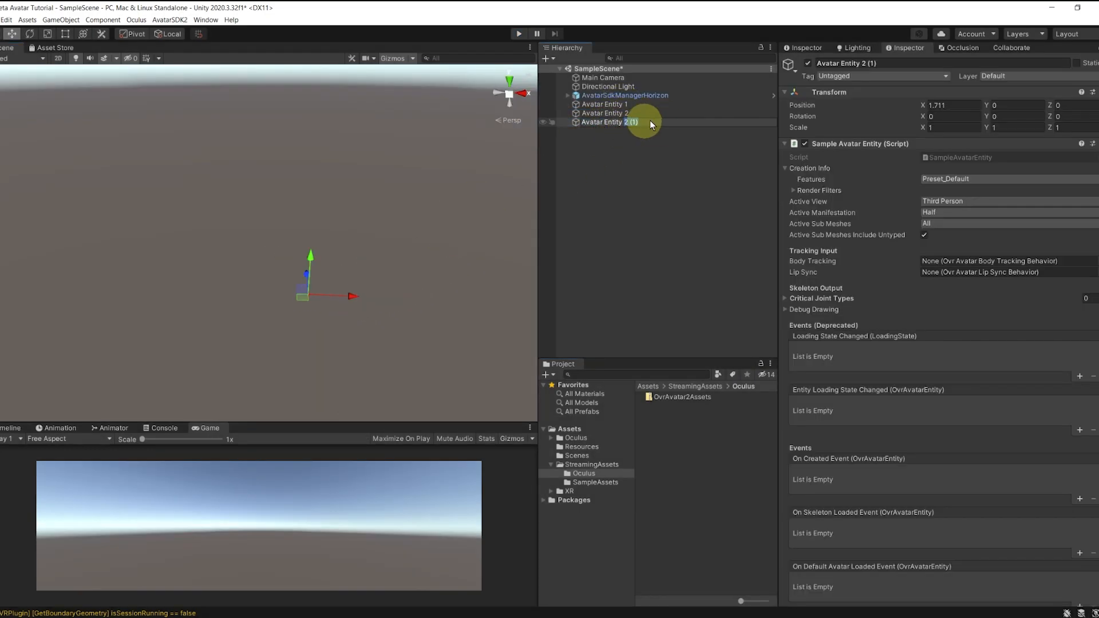
left_click(681, 184)
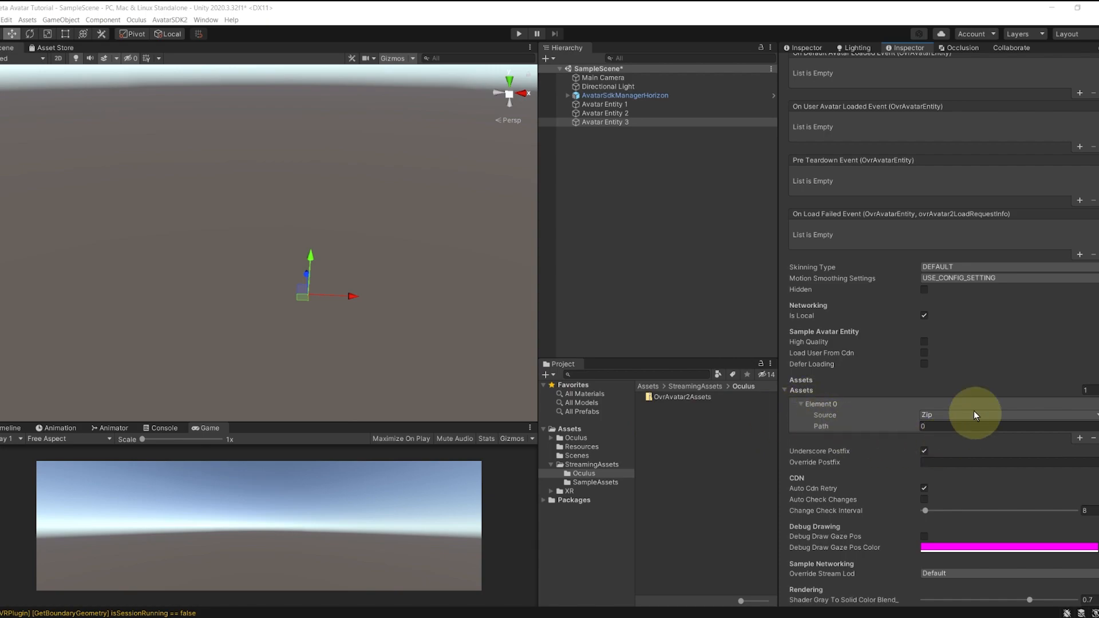
middle_click_drag(263, 283, 338, 239)
left_click(940, 426)
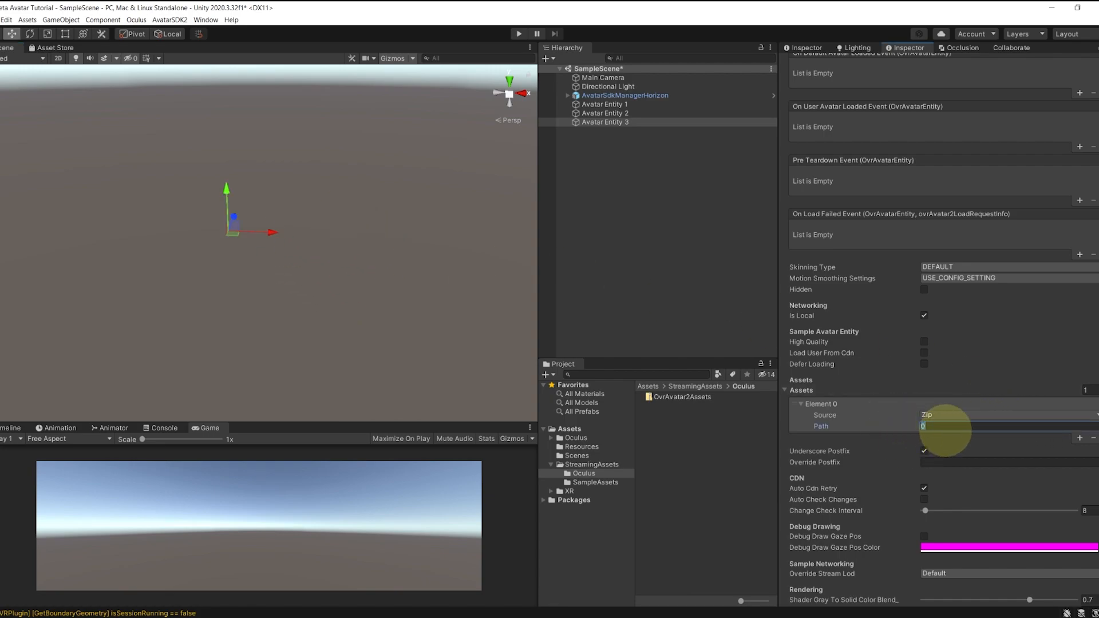
Step: Run the scene to view the three loaded avatars, then stop play mode
left_click(518, 34)
left_click_drag(435, 312, 427, 254, "alt")
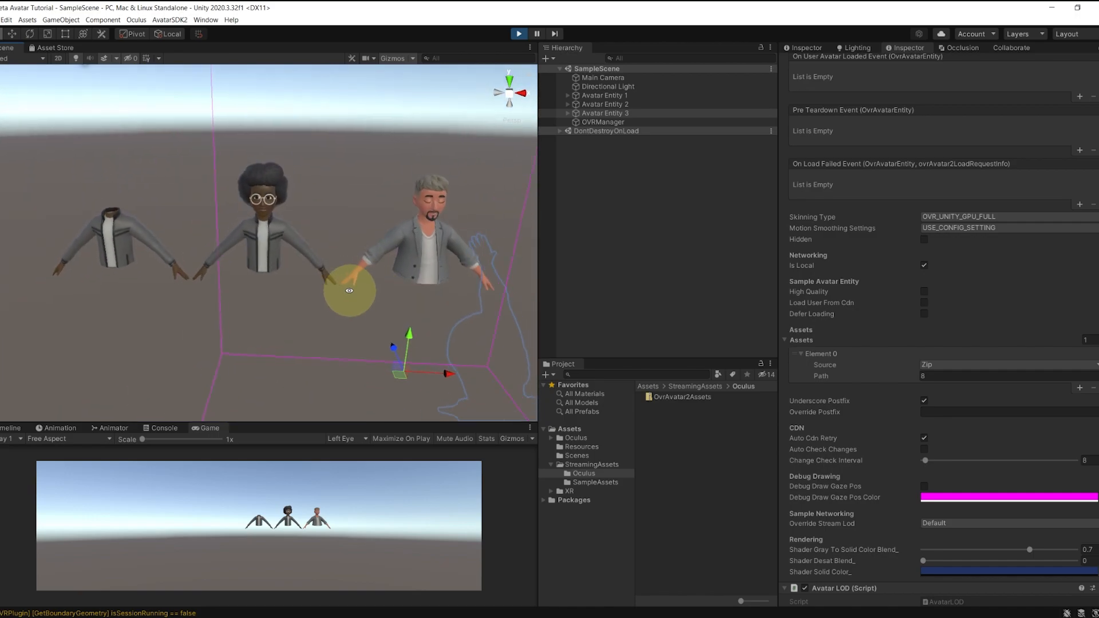
key("ctrl+p")
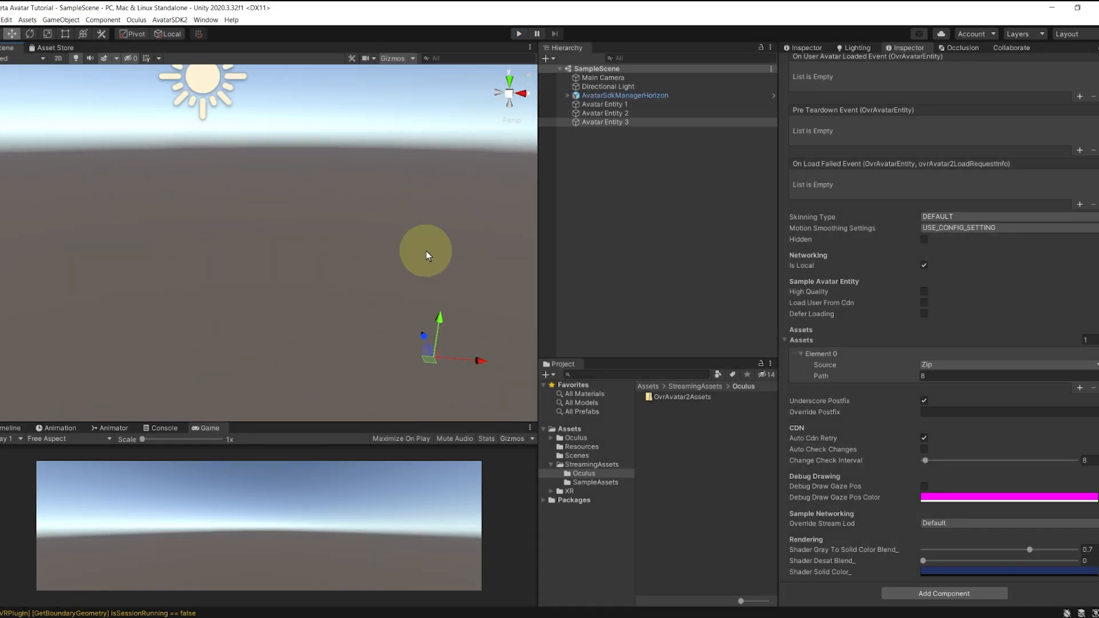
scroll(920, 315, "up", 6)
scroll(920, 329, "up", 6)
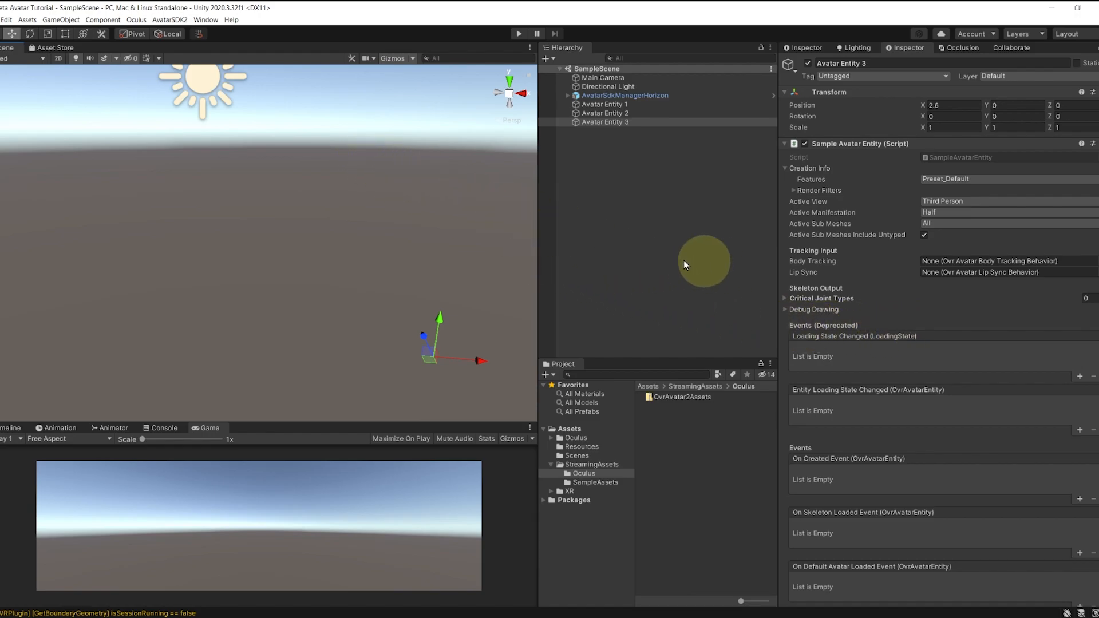
Step: Open Oculus Platform Settings and launch the developer dashboard's Create a New App form
left_click(136, 19)
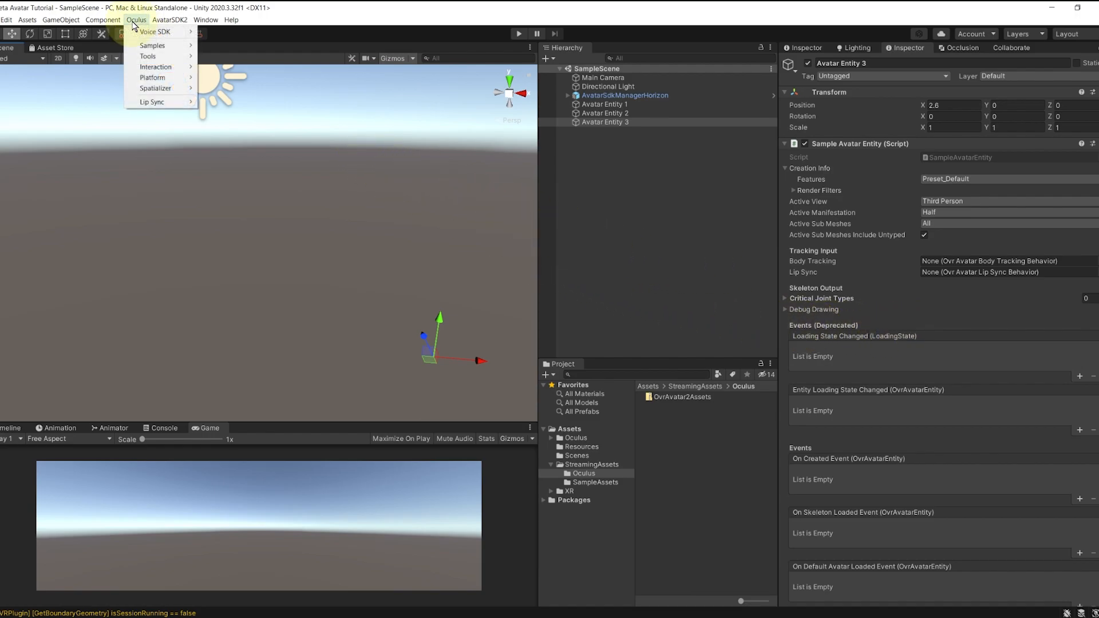
mouse_move(163, 78)
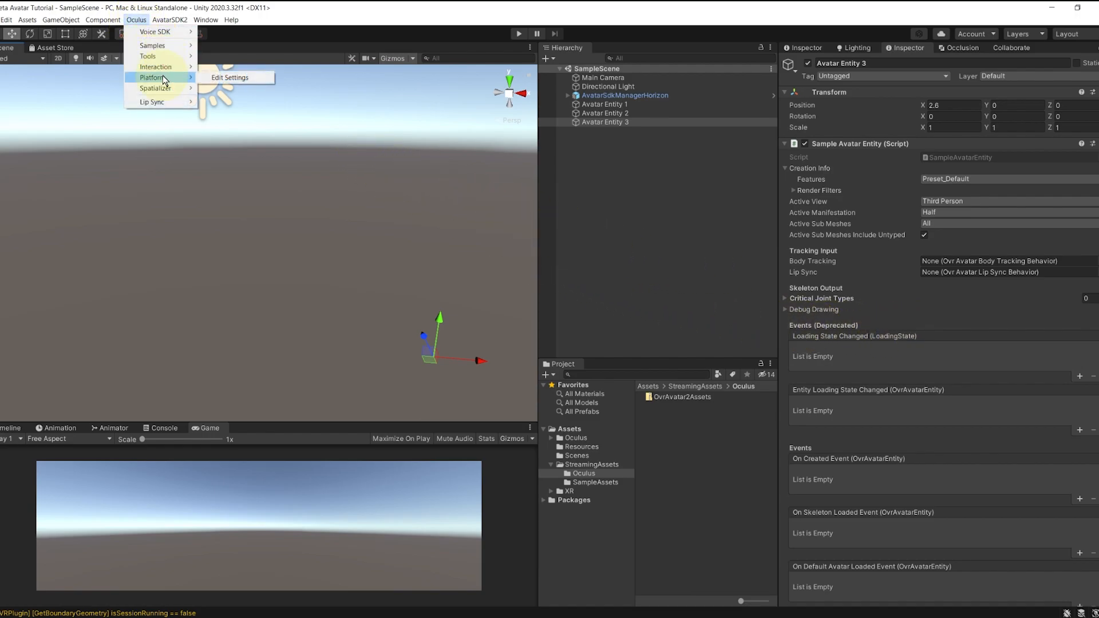
left_click(219, 79)
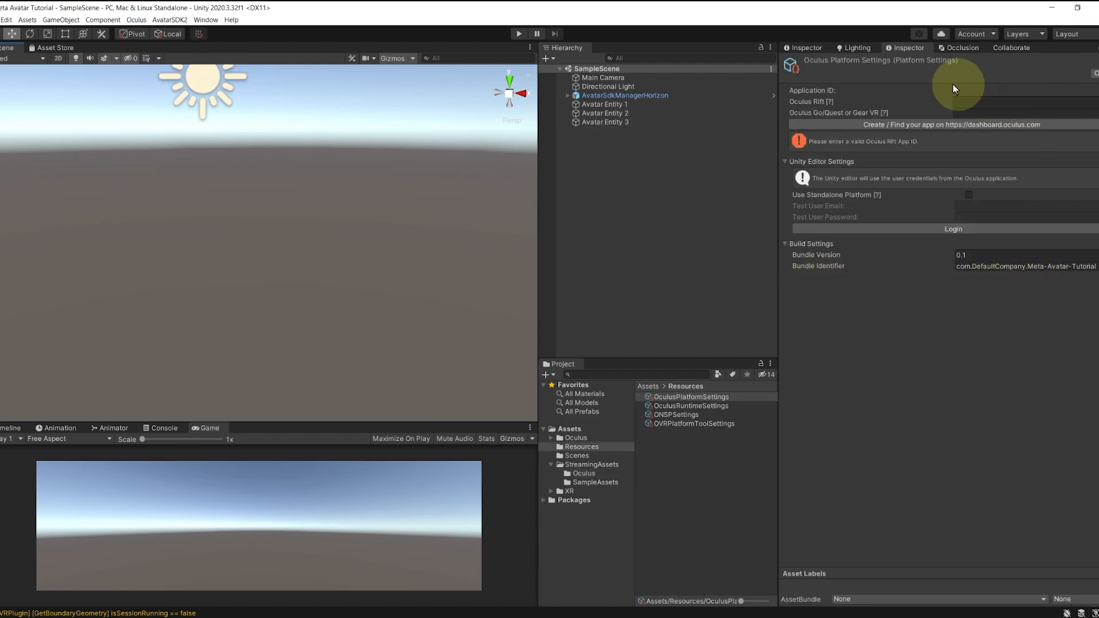
left_click(933, 124)
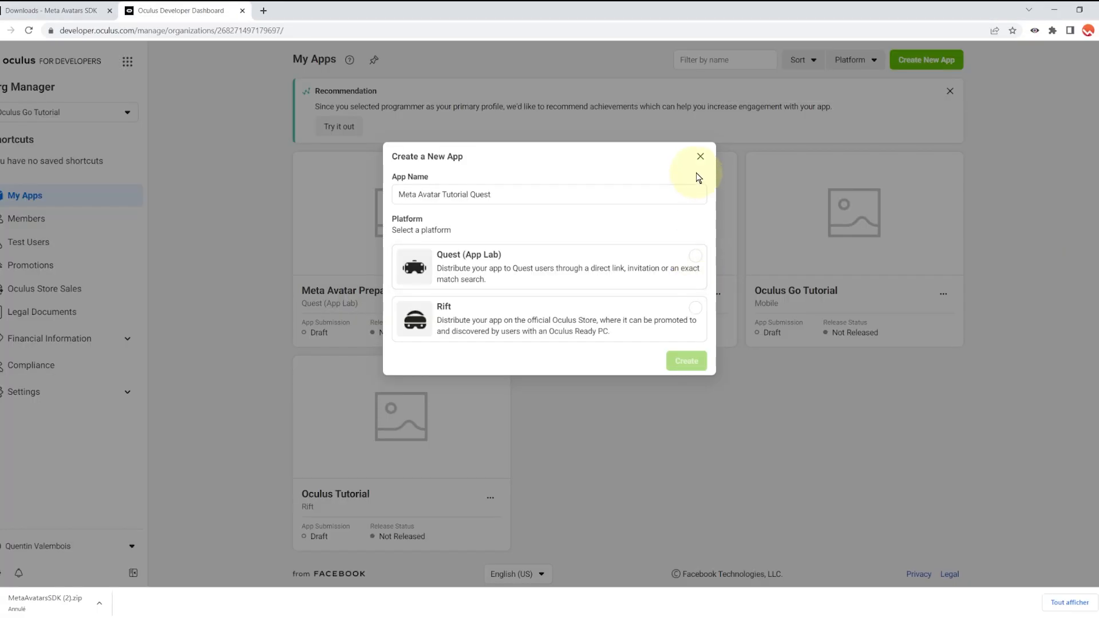
Step: Create the Quest (App Lab) app 'Meta Avatar Tutorial Quest' and open its Data Use Checkup page
left_click(695, 258)
left_click(507, 194)
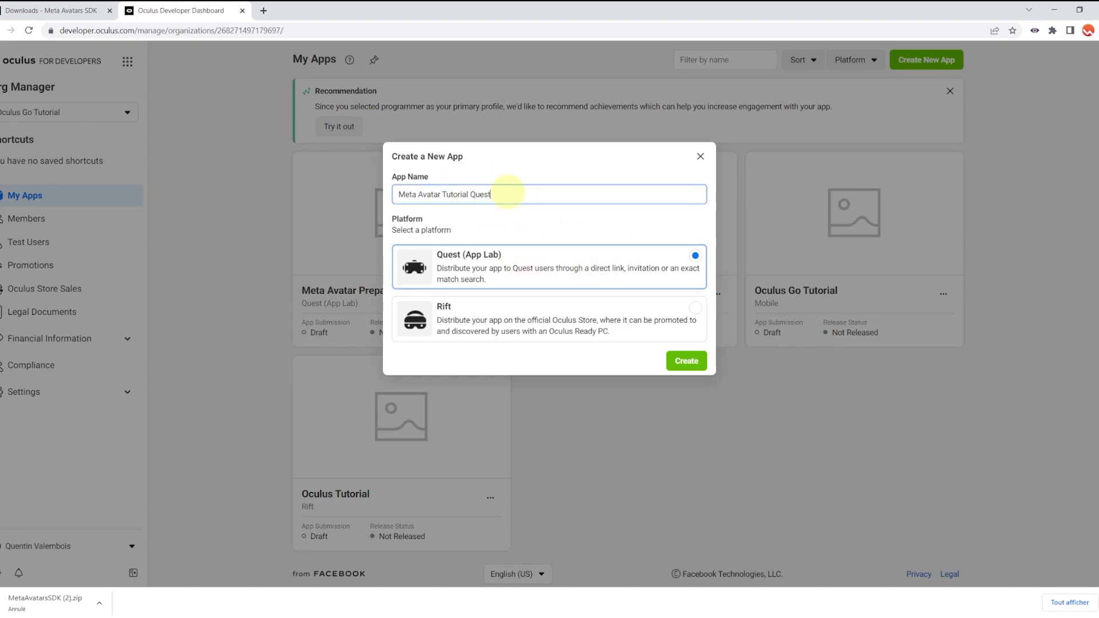
left_click(502, 196)
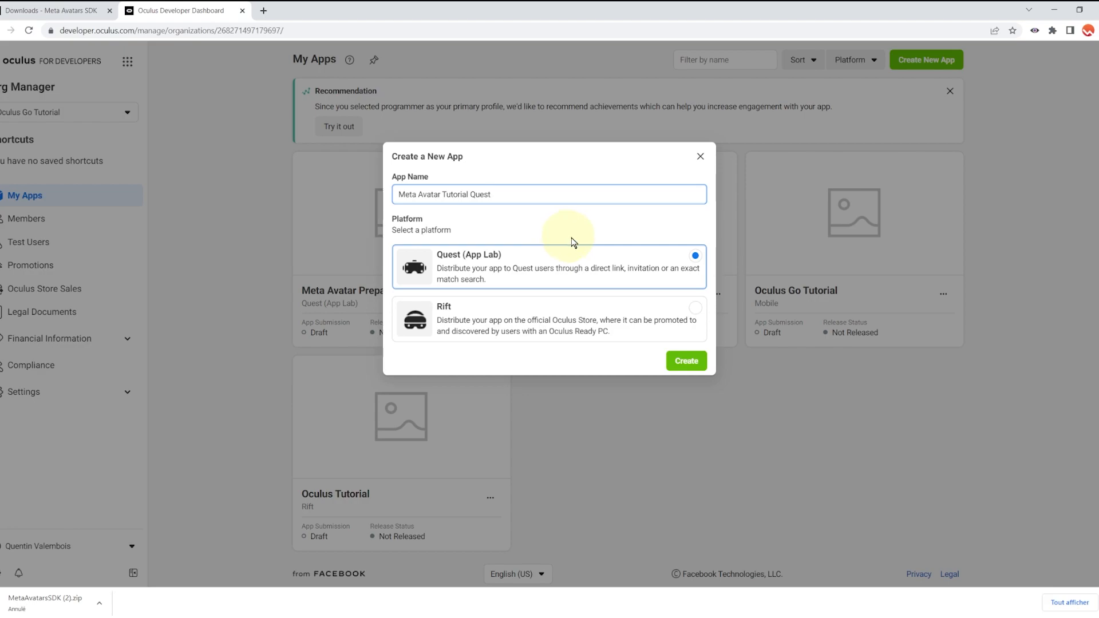
left_click(686, 361)
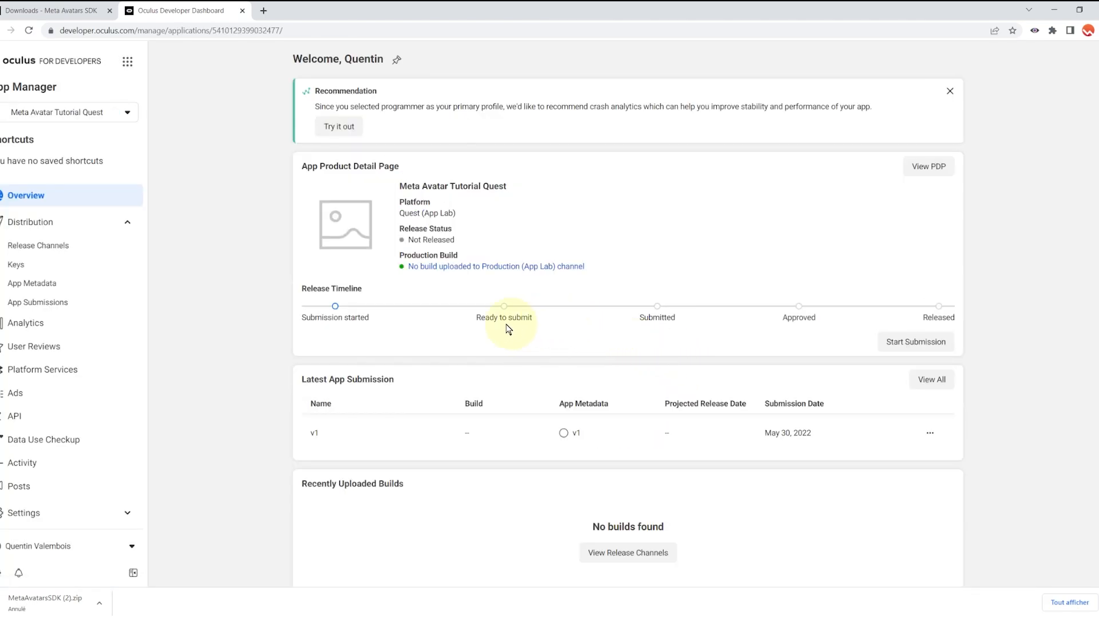
left_click(43, 440)
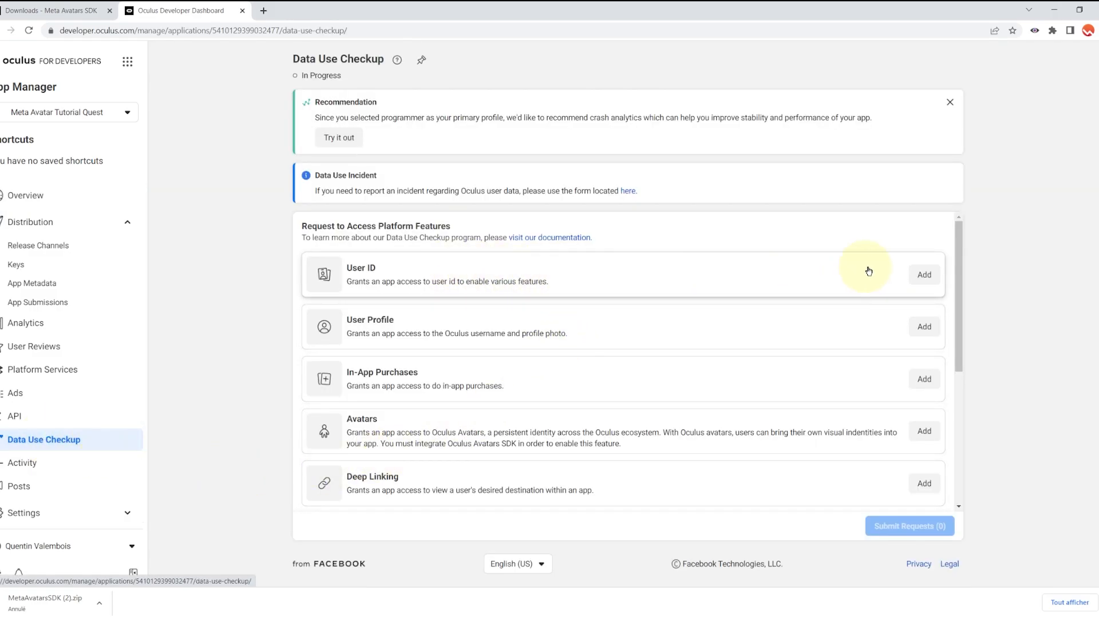
Step: Add User ID to the request for Use Avatars with description 'Testing Avatar'
left_click(923, 274)
left_click(549, 212)
scroll(435, 335, "down", 5)
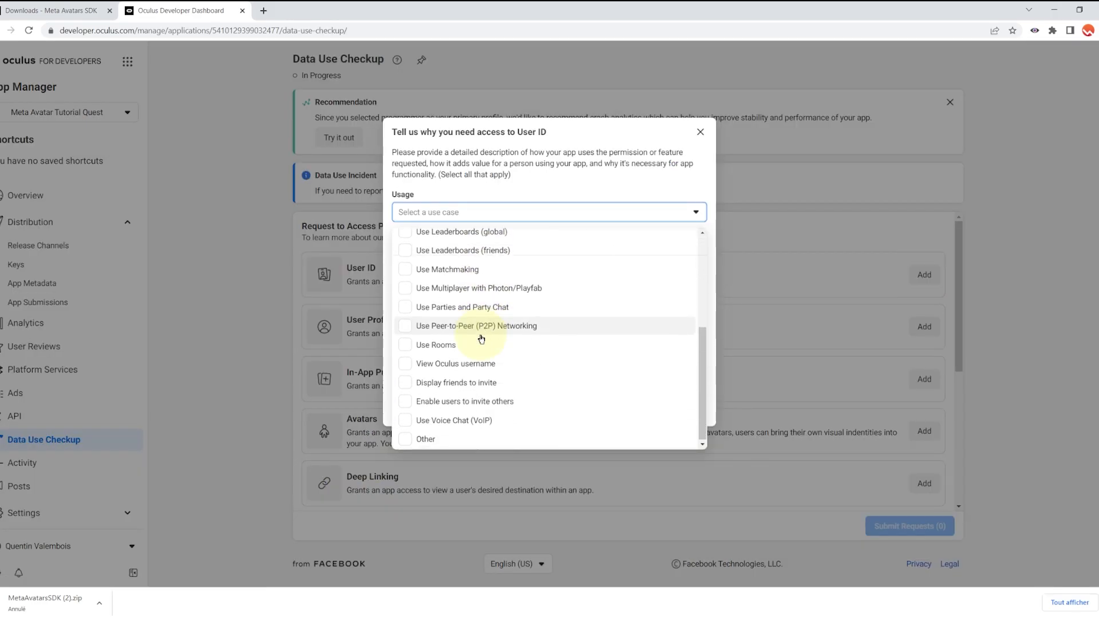
scroll(441, 354, "up", 5)
left_click(437, 281)
left_click(521, 276)
left_click(520, 270)
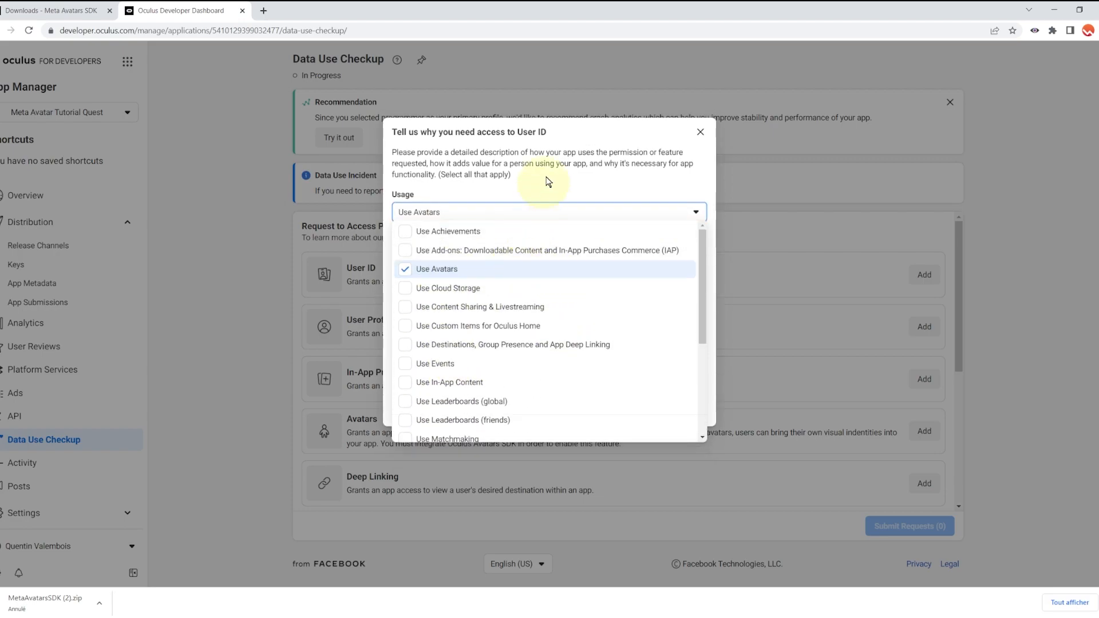
left_click(546, 184)
left_click(504, 252)
type("Testing Avatar")
left_click(398, 379)
left_click(638, 411)
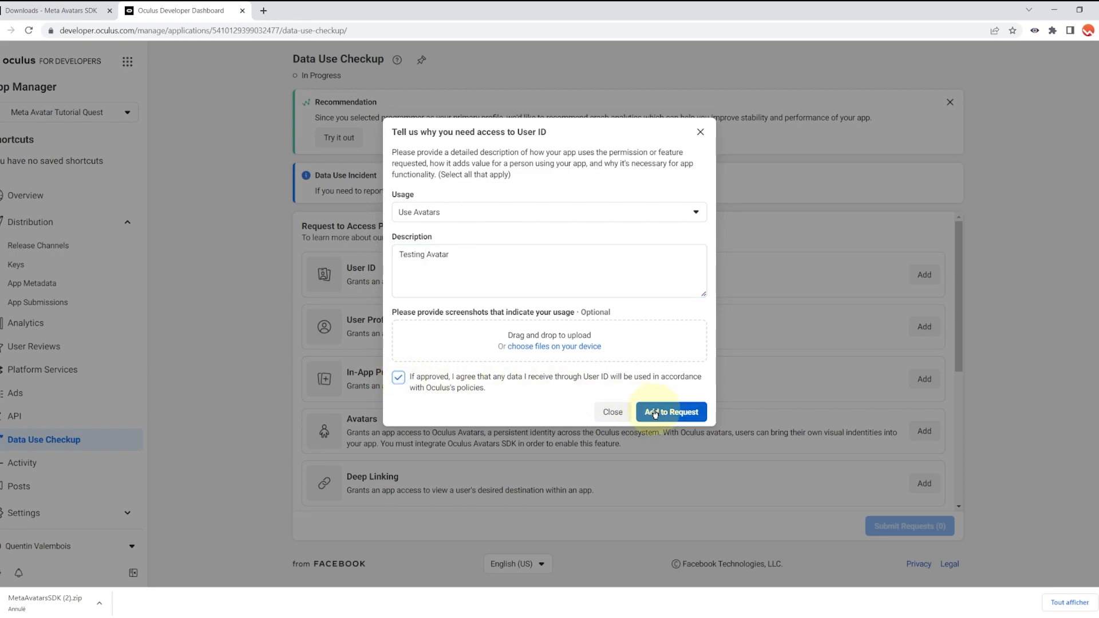
Step: Add User Profile to the request for Use Avatars with description 'Testing Avatars'
left_click(923, 326)
scroll(444, 267, "down", 5)
scroll(443, 267, "up", 4)
left_click(444, 276)
left_click(527, 184)
left_click(462, 258)
type("Testing Avatars")
left_click(399, 377)
left_click(642, 410)
Step: Add Avatars to the request for Use Avatars with description 'Testing Avatars'
scroll(731, 397, "down", 3)
left_click(923, 265)
left_click(490, 215)
left_click(433, 241)
left_click(463, 270)
type("Testing Avatars")
left_click(399, 377)
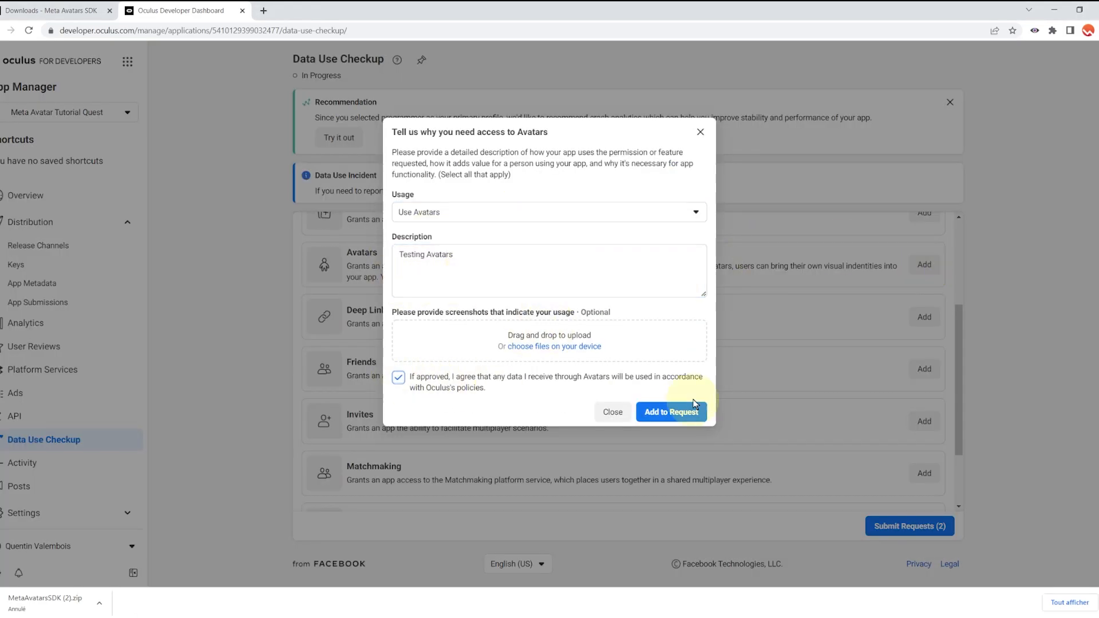
left_click(670, 411)
scroll(659, 436, "up", 3)
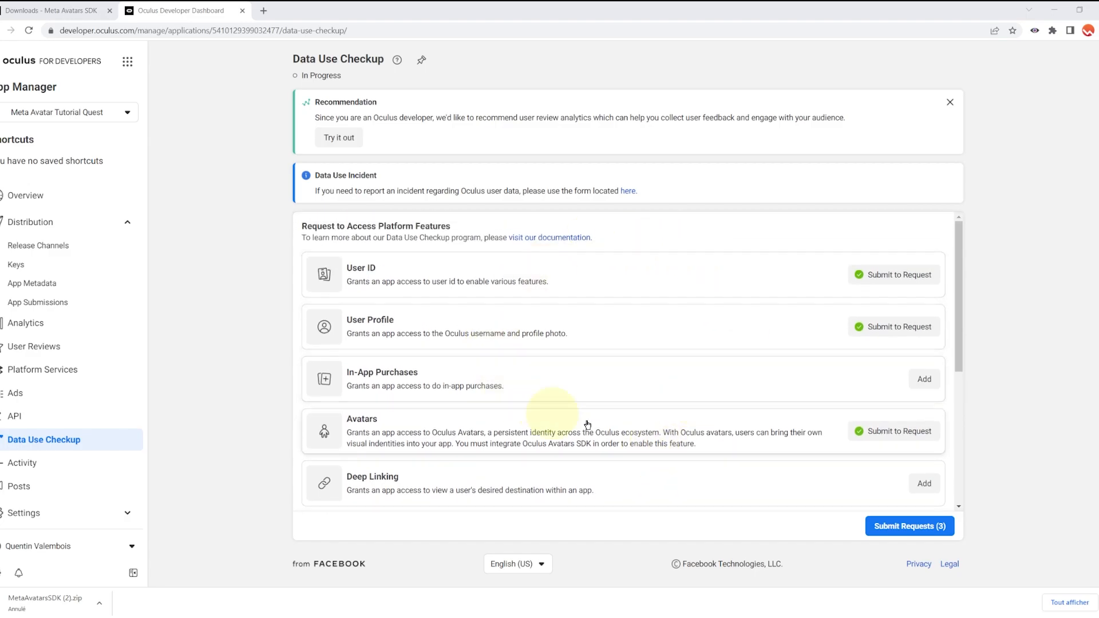
Step: Submit the three requests for review with privacy policy URL httpks://valemvr.com, then list the Approved features
left_click(908, 525)
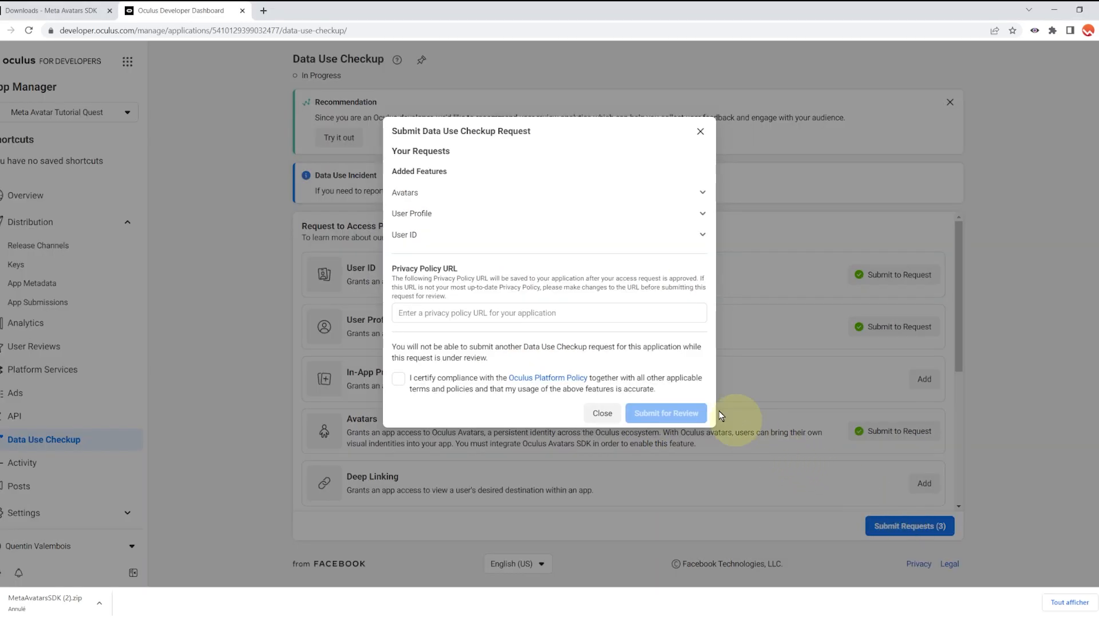
left_click(505, 312)
type("httpk")
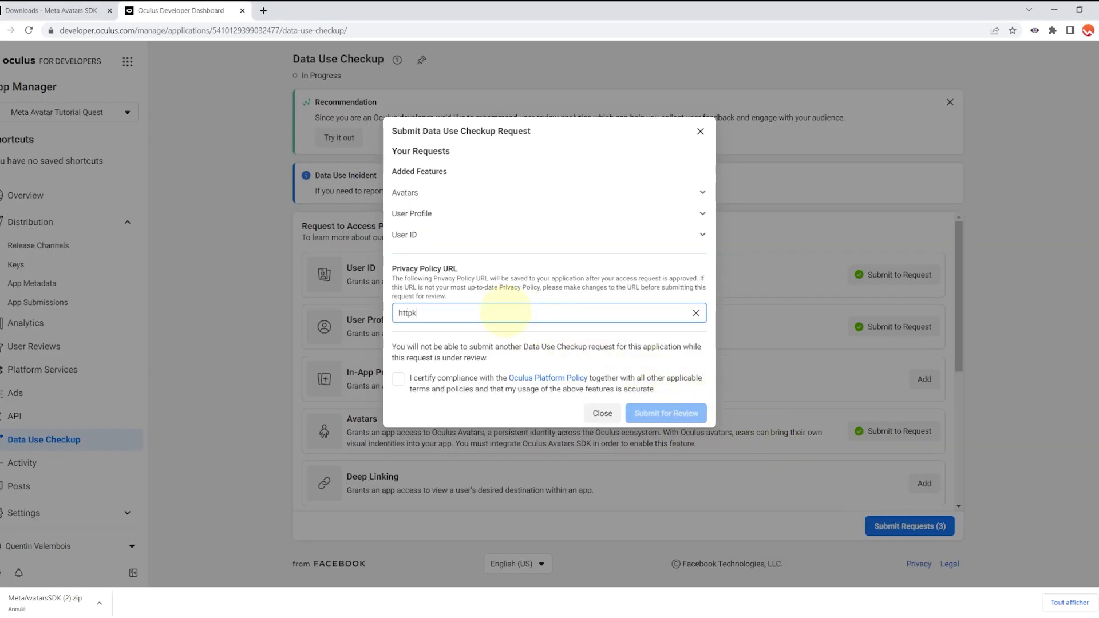
key("BackSpace")
type("s://")
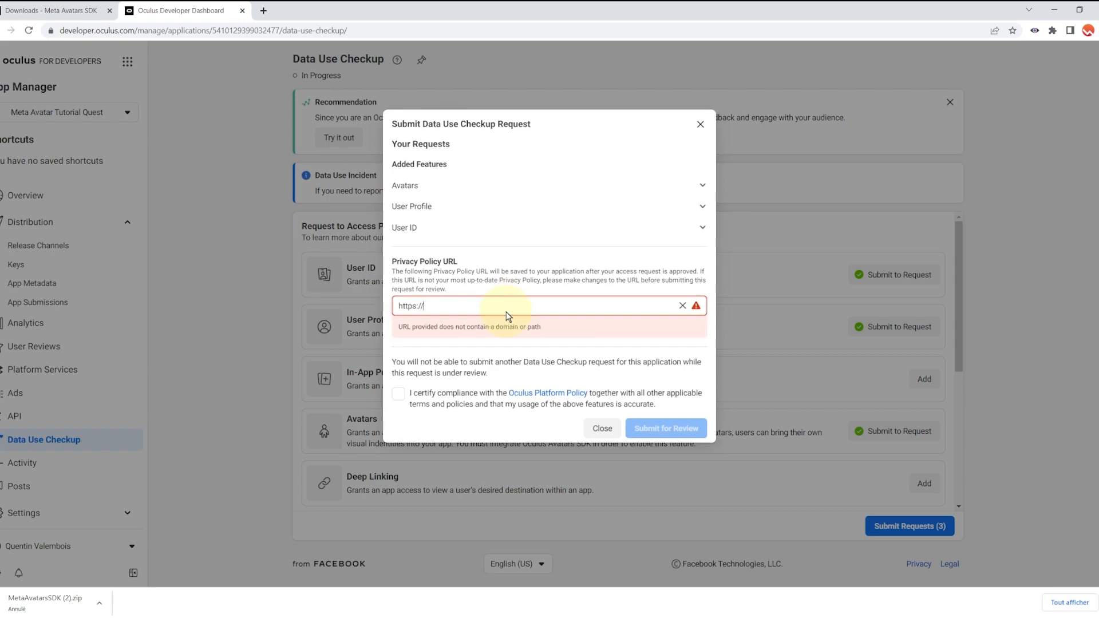
type("valemvr.com")
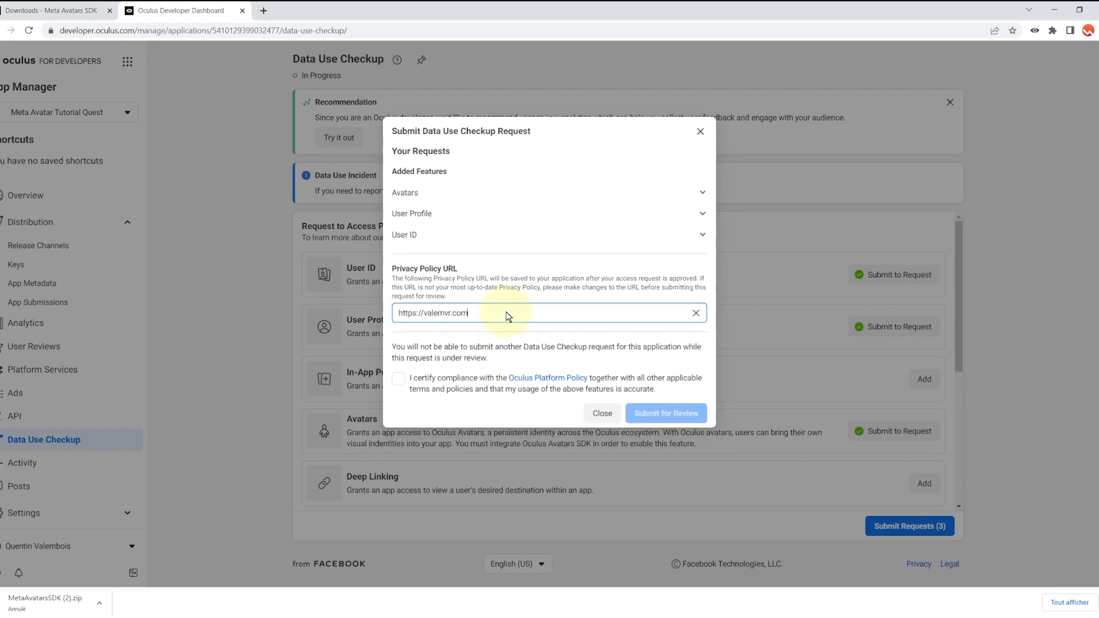
left_click(398, 379)
left_click(654, 413)
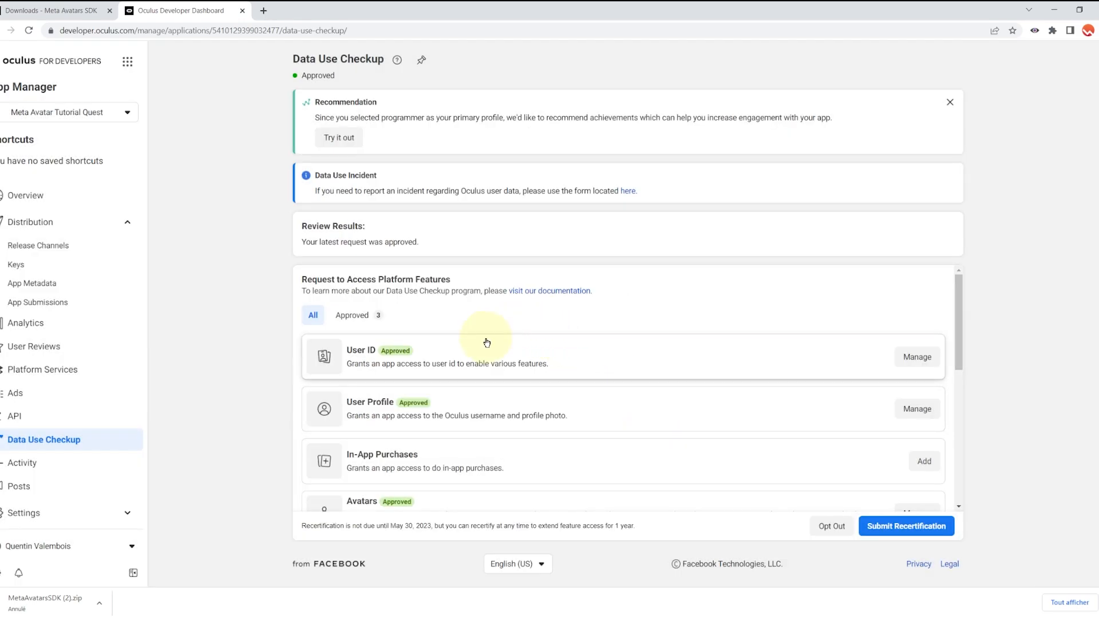
left_click(375, 316)
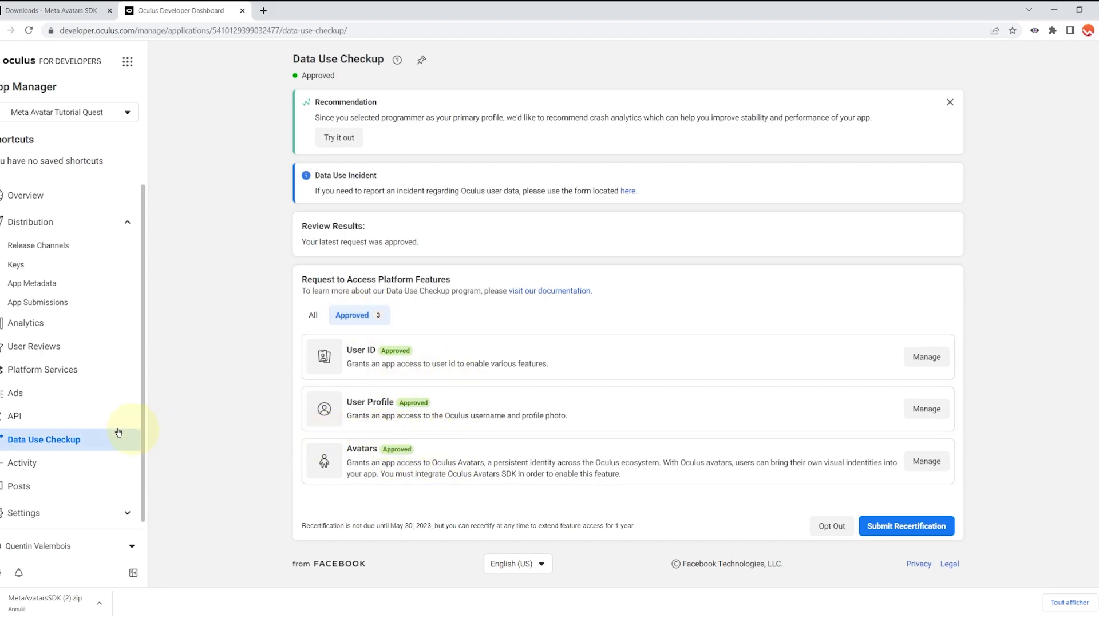
Step: Copy the App ID from the dashboard's API page into Unity's Oculus Go/Quest or Gear VR App ID field
left_click(71, 421)
double_click(451, 420)
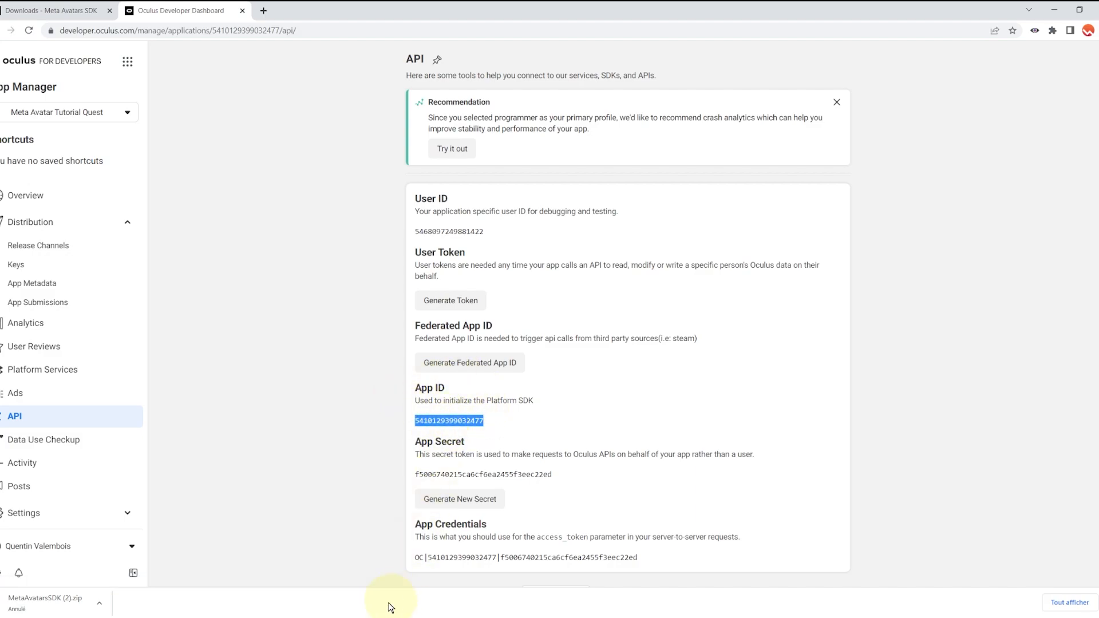
left_click(353, 617)
left_click(967, 113)
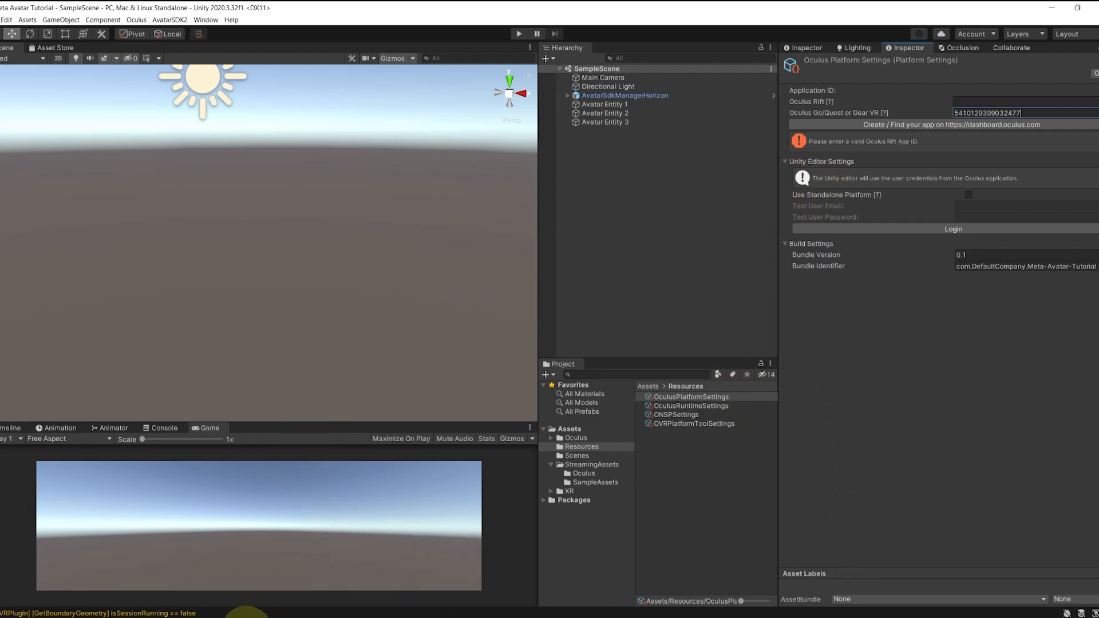
Step: Back in the developer dashboard, start creating a new Rift app via Create New App
left_click(246, 616)
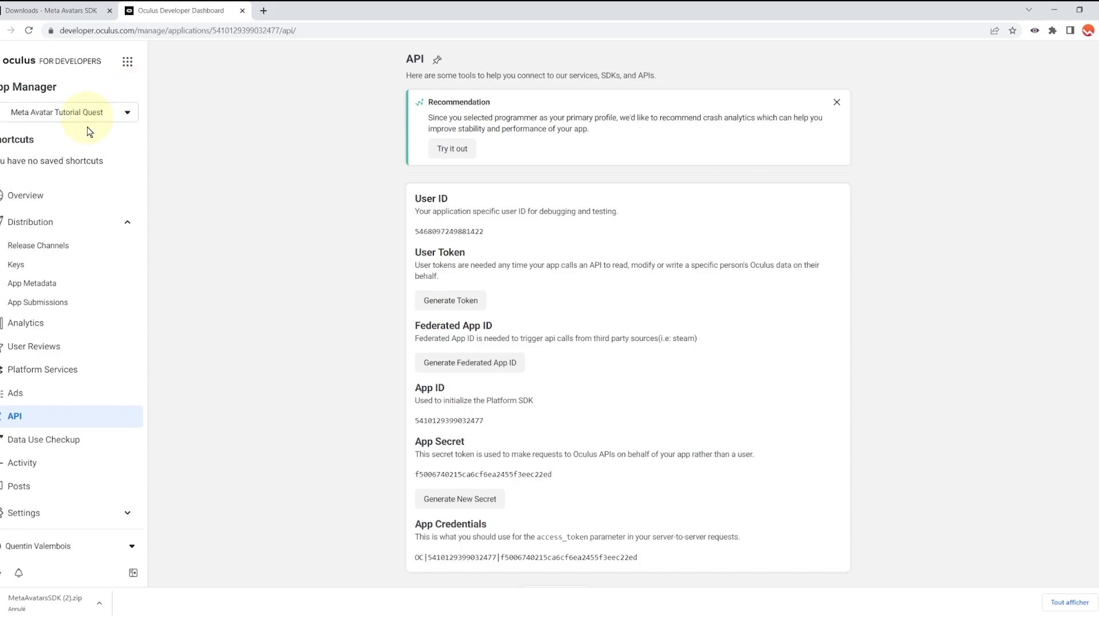
left_click(110, 278)
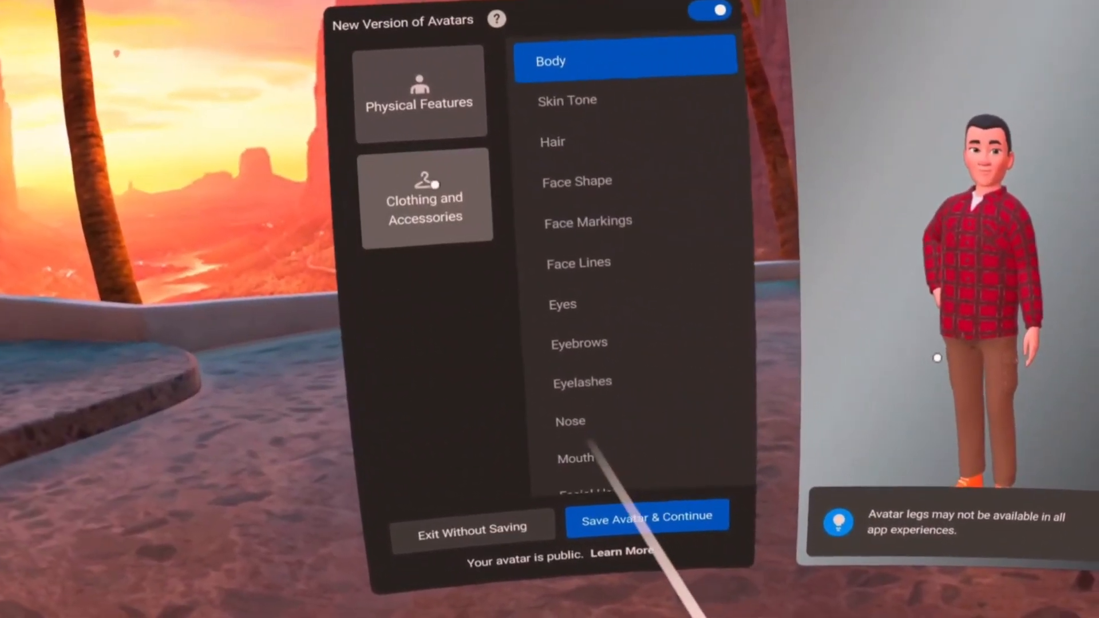
Step: Show the Clothing and Accessories options in the headset's avatar editor
left_click(115, 129)
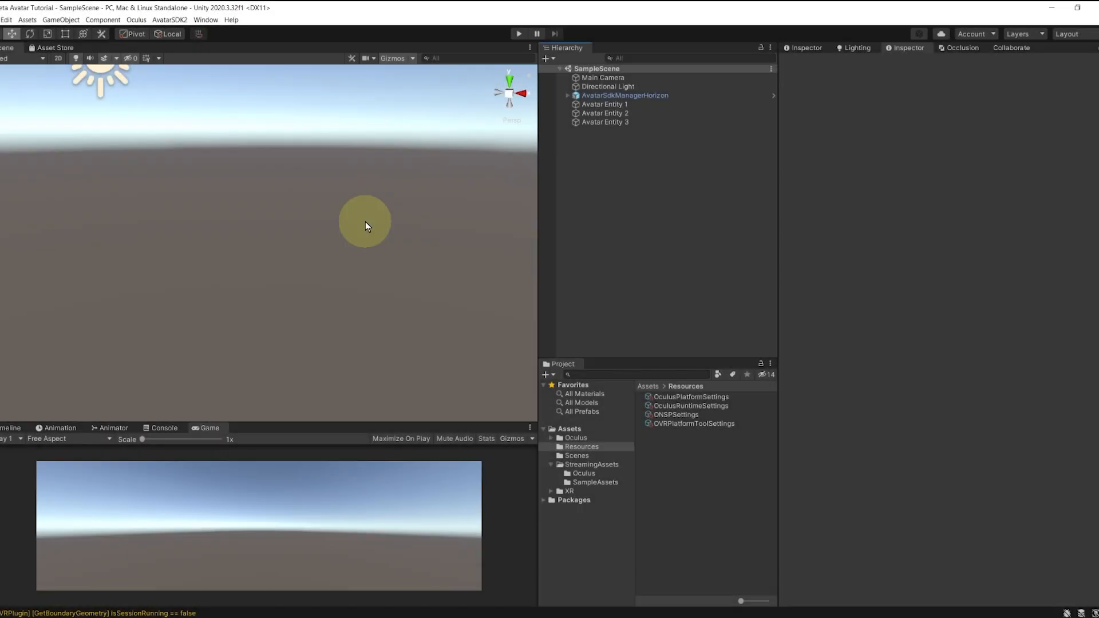
Step: Duplicate Avatar Entity 3 into Avatar Entity 4 loading the user from CDN, and test it in Play mode
left_click(602, 121)
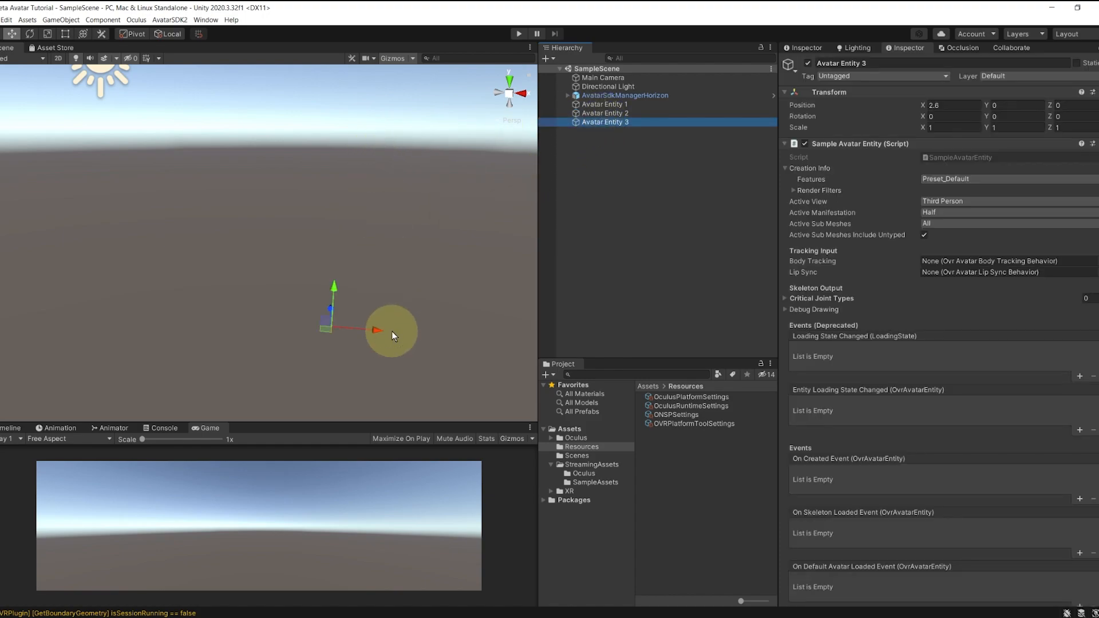
key("ctrl+d")
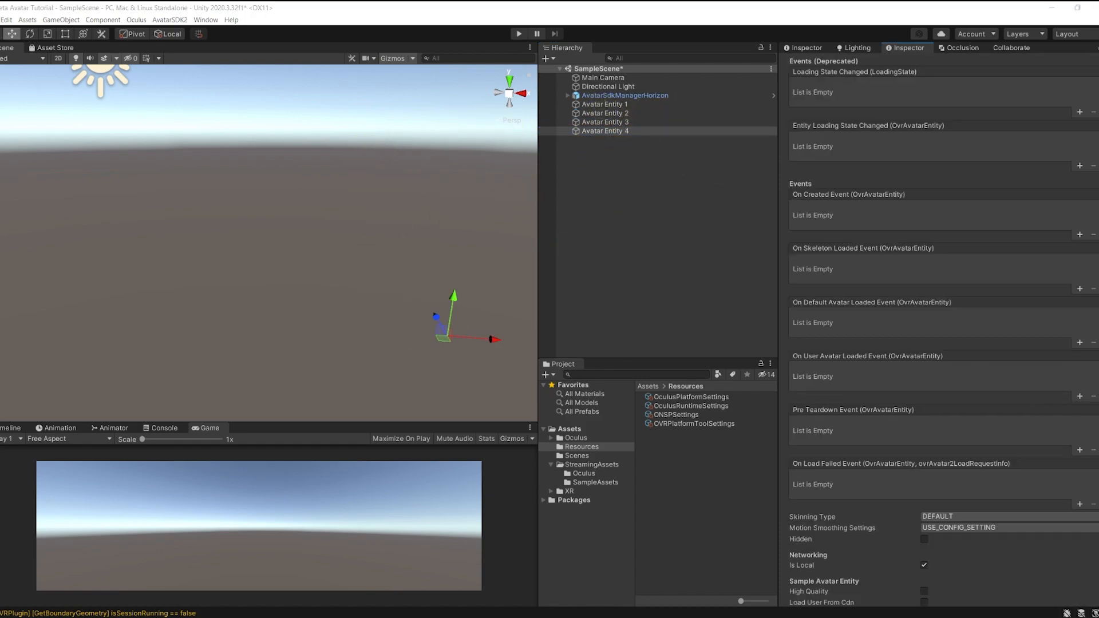
scroll(923, 462, "down", 8)
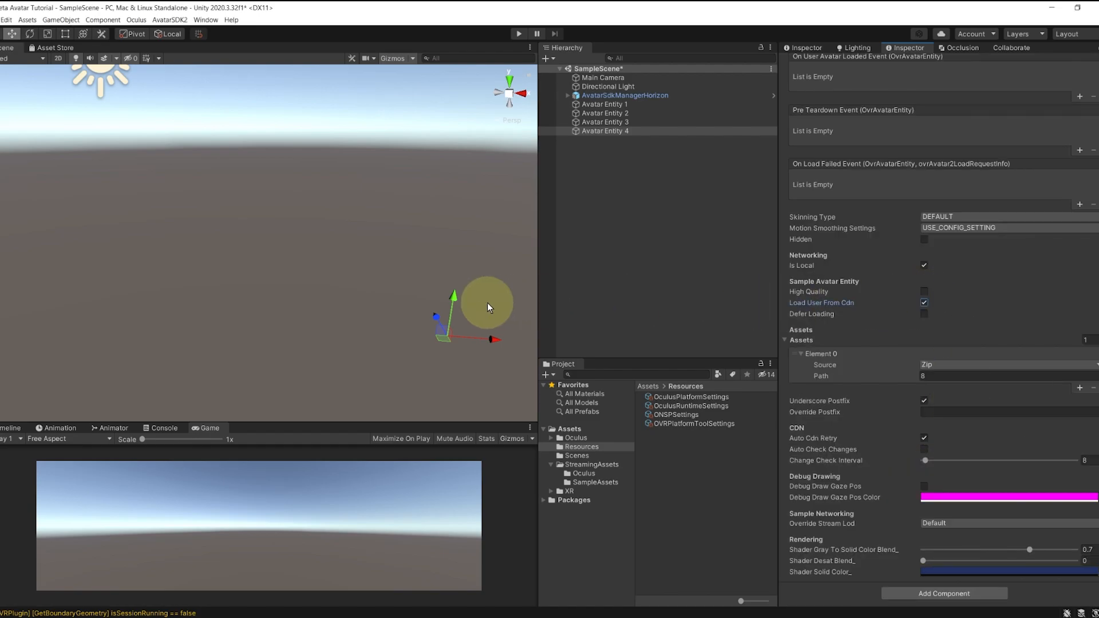
middle_click_drag(487, 307, 399, 286)
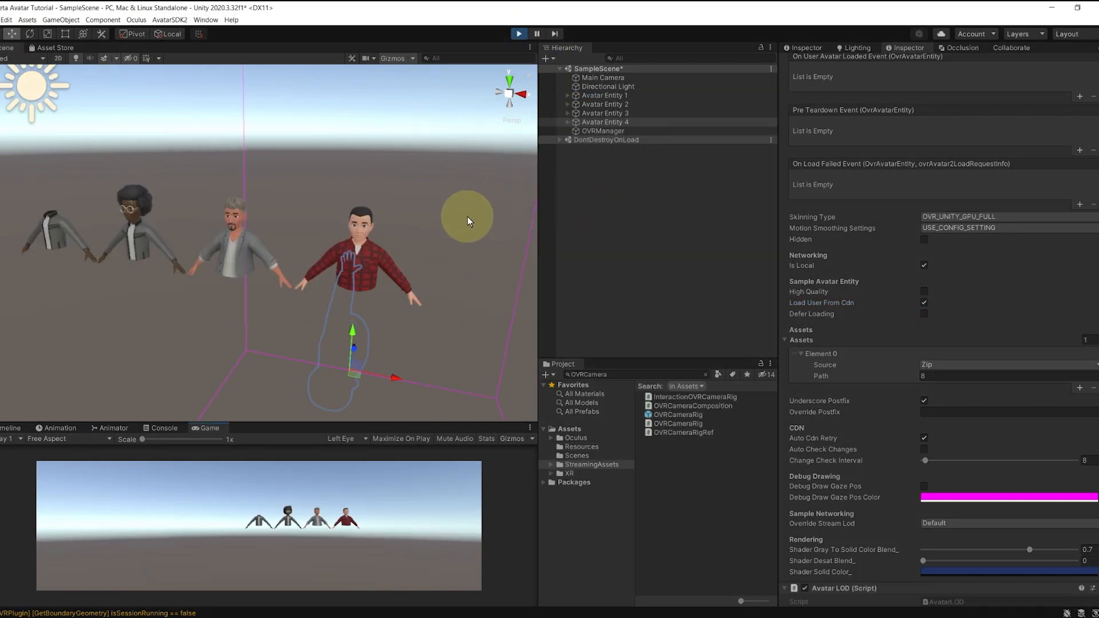
left_click_drag(269, 261, 326, 246, "alt")
mouse_move(321, 245)
middle_mouse_down()
mouse_move(455, 262)
mouse_move(336, 255)
mouse_move(318, 267)
middle_mouse_up()
scroll(424, 249, "up", 3)
left_click_drag(458, 263, 418, 252, "alt")
left_click(517, 35)
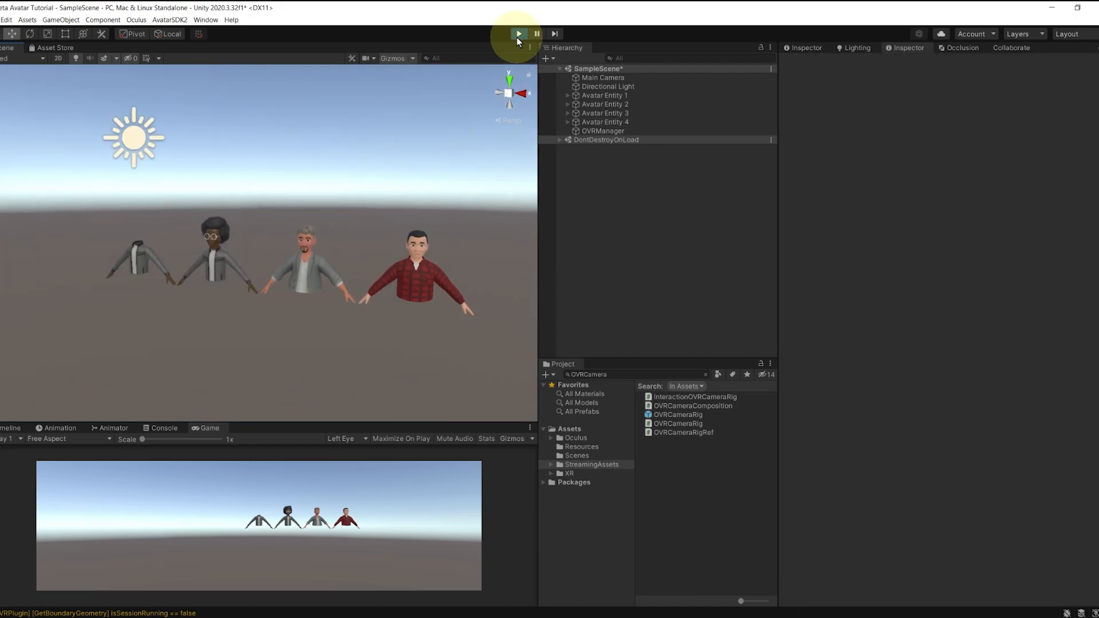
left_click(518, 34)
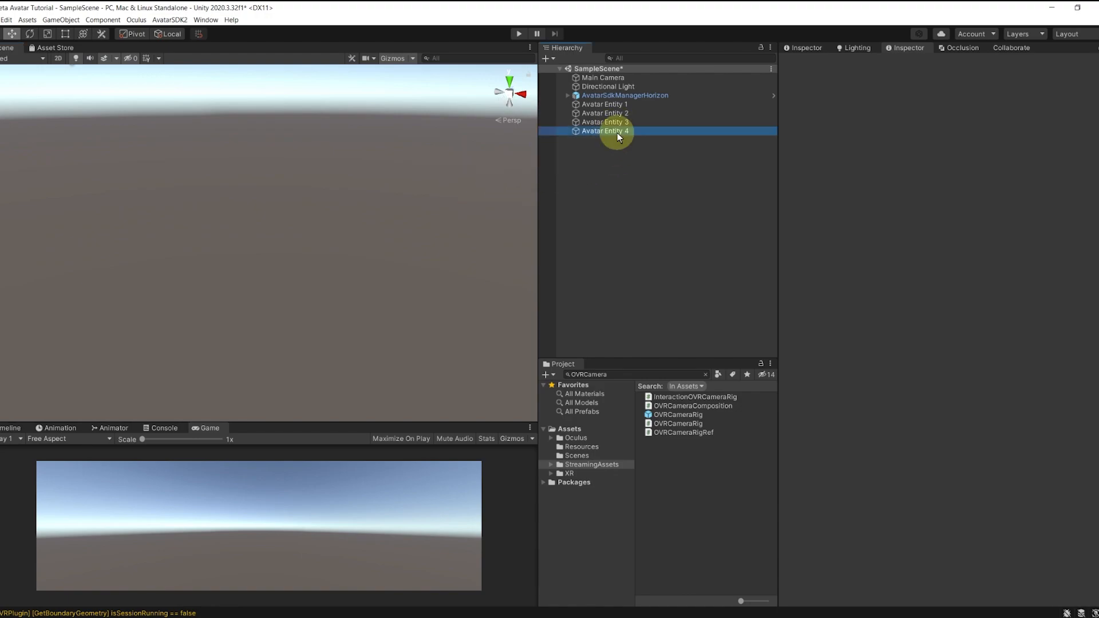
Step: Duplicate Avatar Entity 4 as 'Avatar Entity 5' with a First Person active view, and save the scene
key("ctrl+d")
left_click(626, 142)
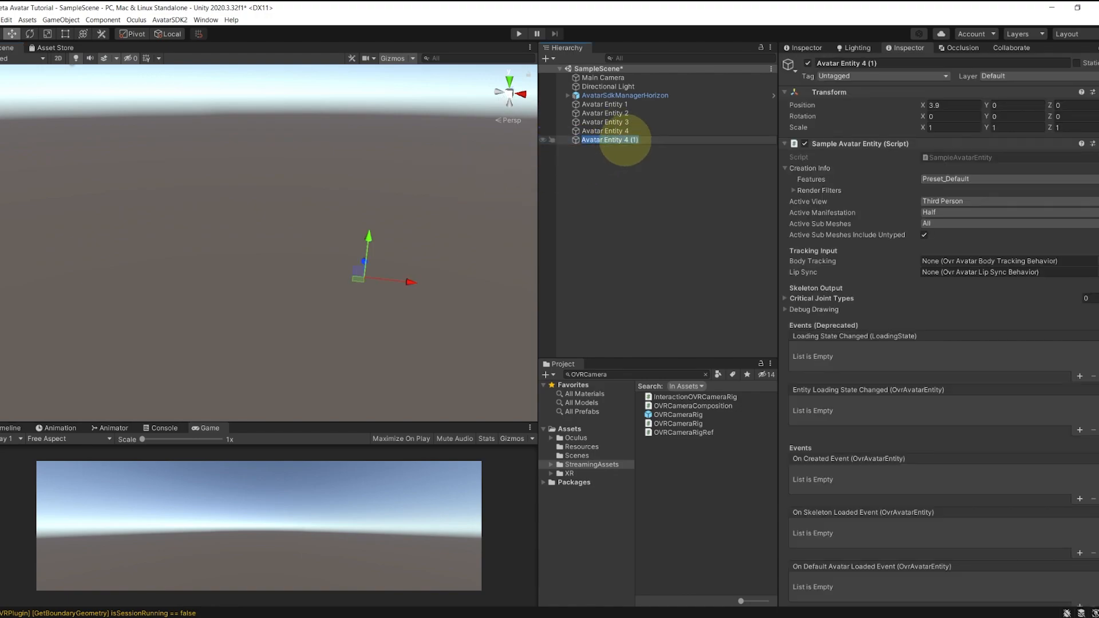
type("Avatar Entity 5")
left_click(647, 158)
left_click(628, 141)
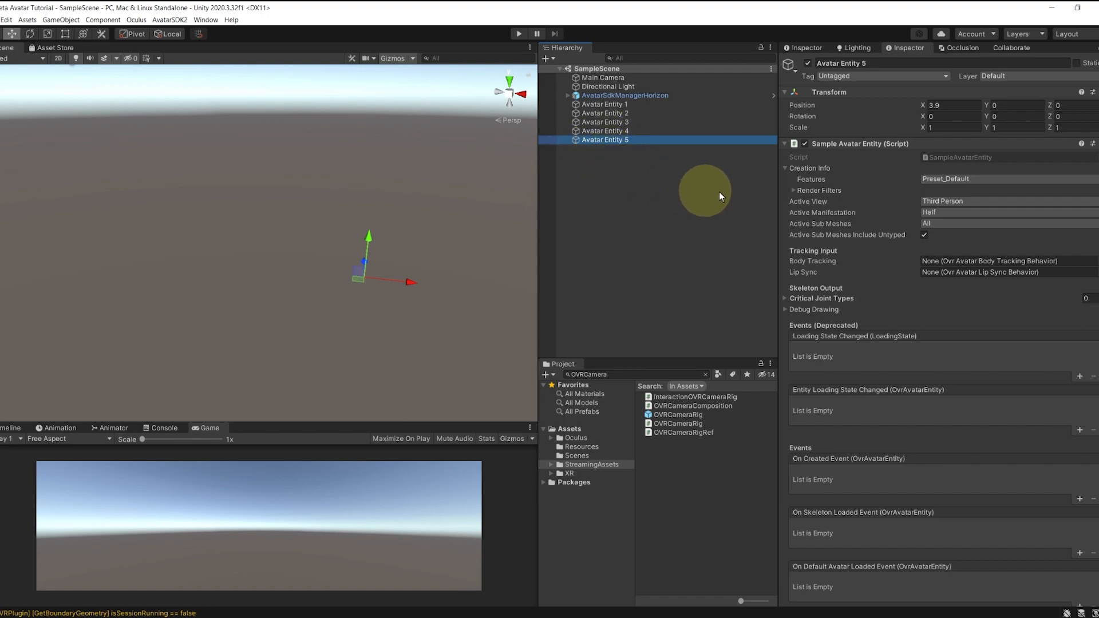
left_click(916, 204)
left_click(954, 211)
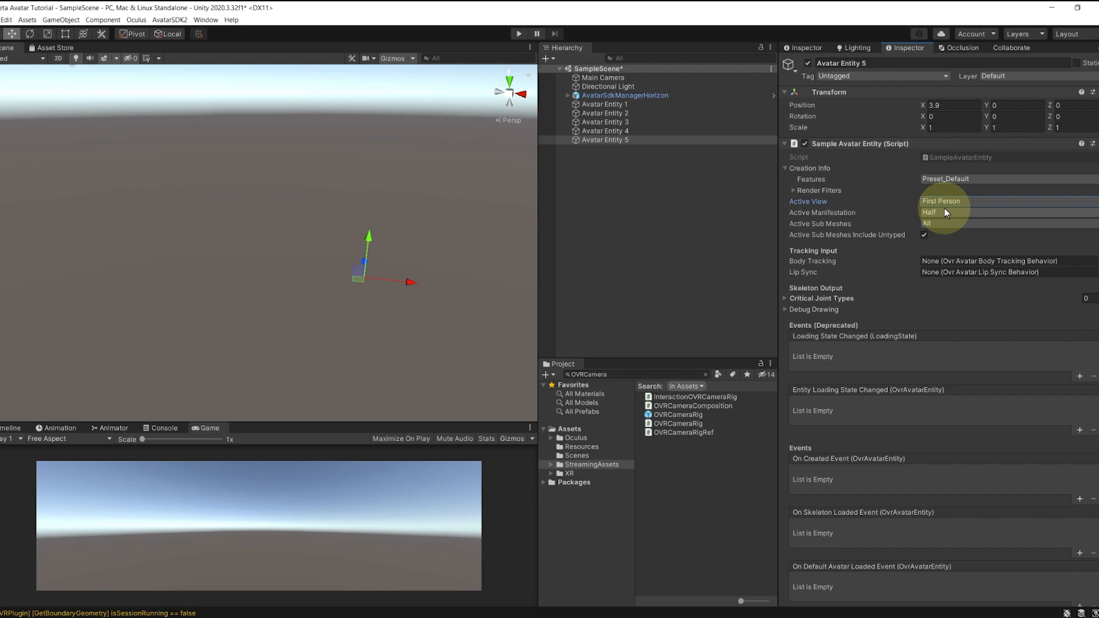
key("ctrl+s")
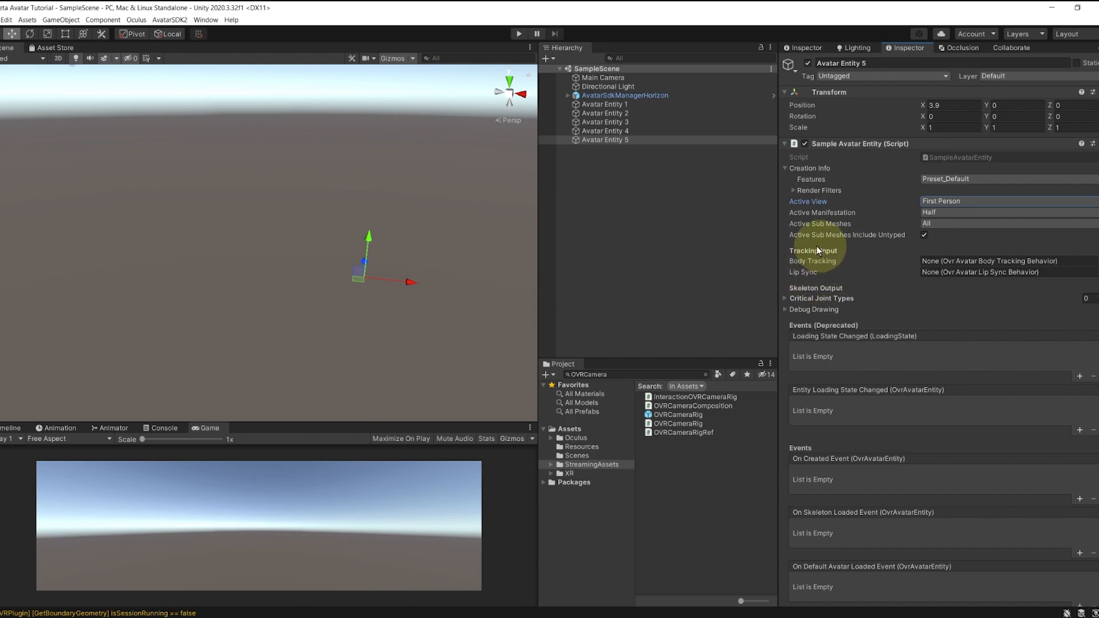
Step: Assign AvatarSdkManagerHorizon to Body Tracking, add the OVRCameraRig prefab, and parent Avatar Entity 5 under it
left_click_drag(626, 95, 1001, 263)
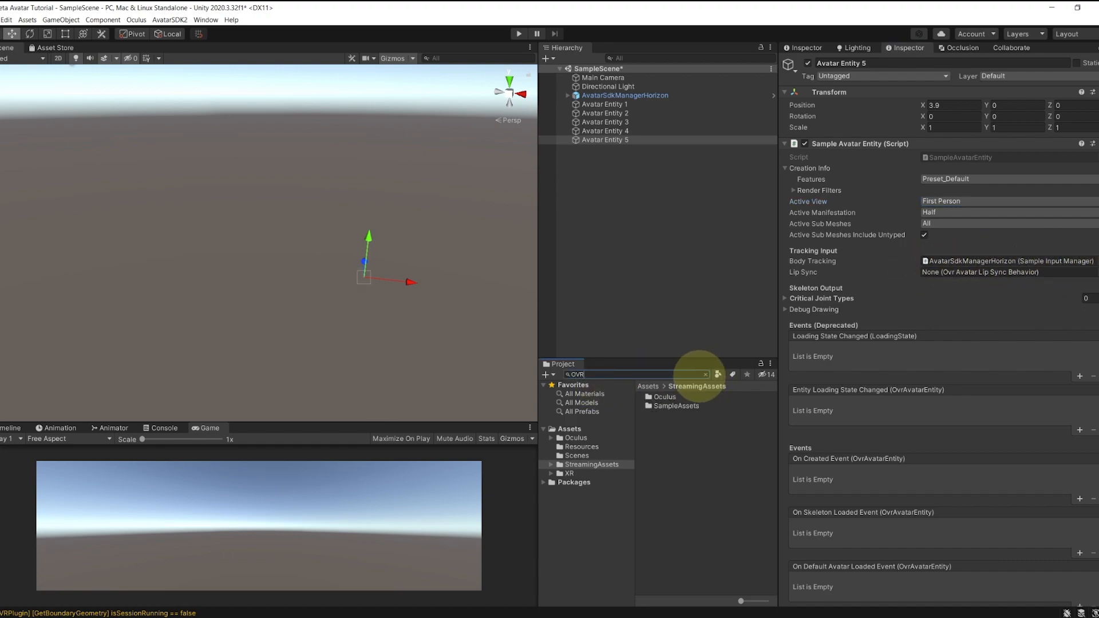
type("meraRig")
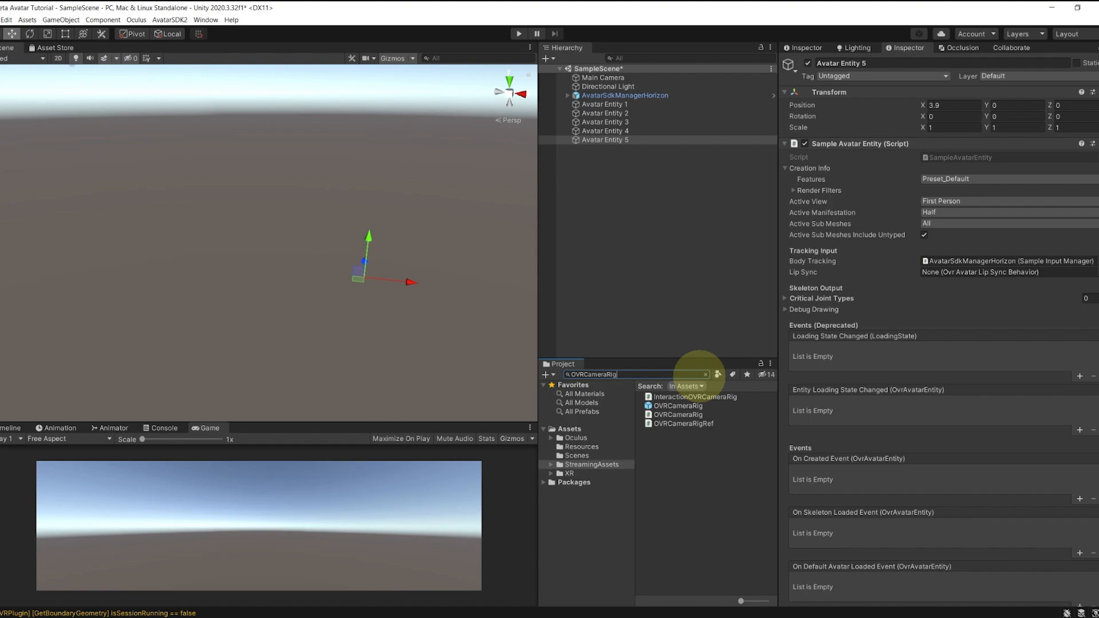
left_click_drag(674, 407, 626, 314)
middle_click_drag(377, 207, 463, 253)
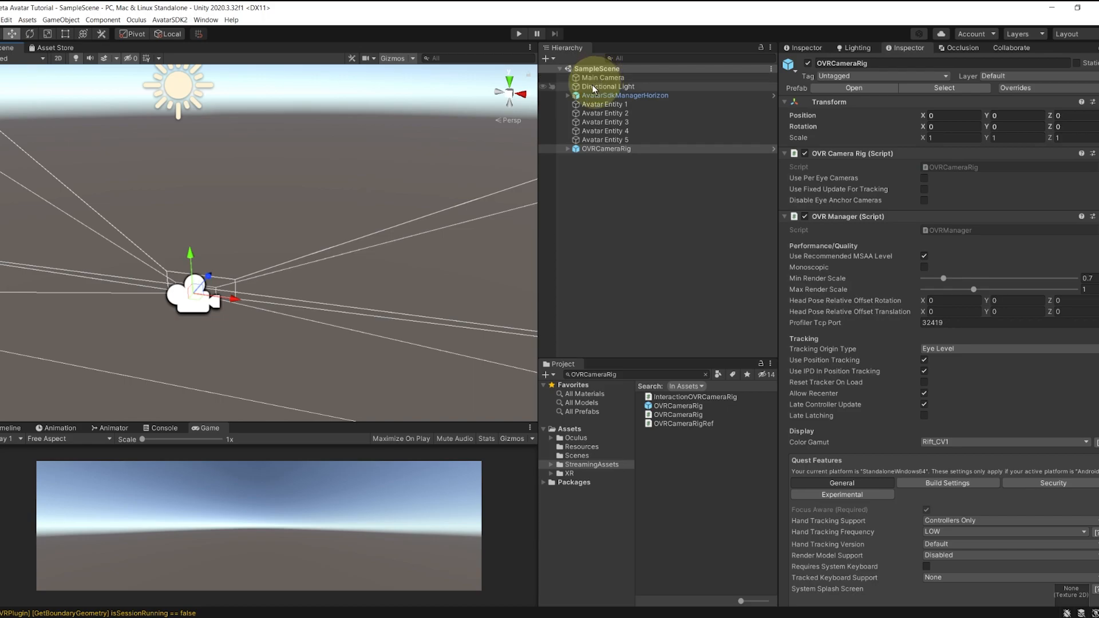
left_click_drag(589, 139, 590, 149)
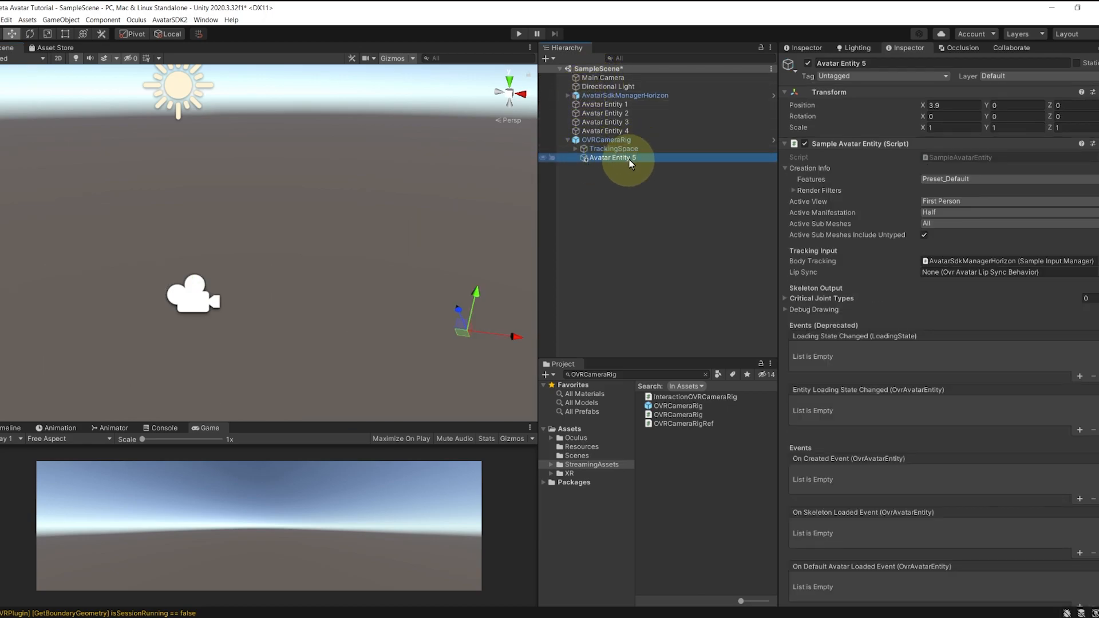
Step: Reset Avatar Entity 5's transform under the camera rig and save the scene
left_click(1093, 93)
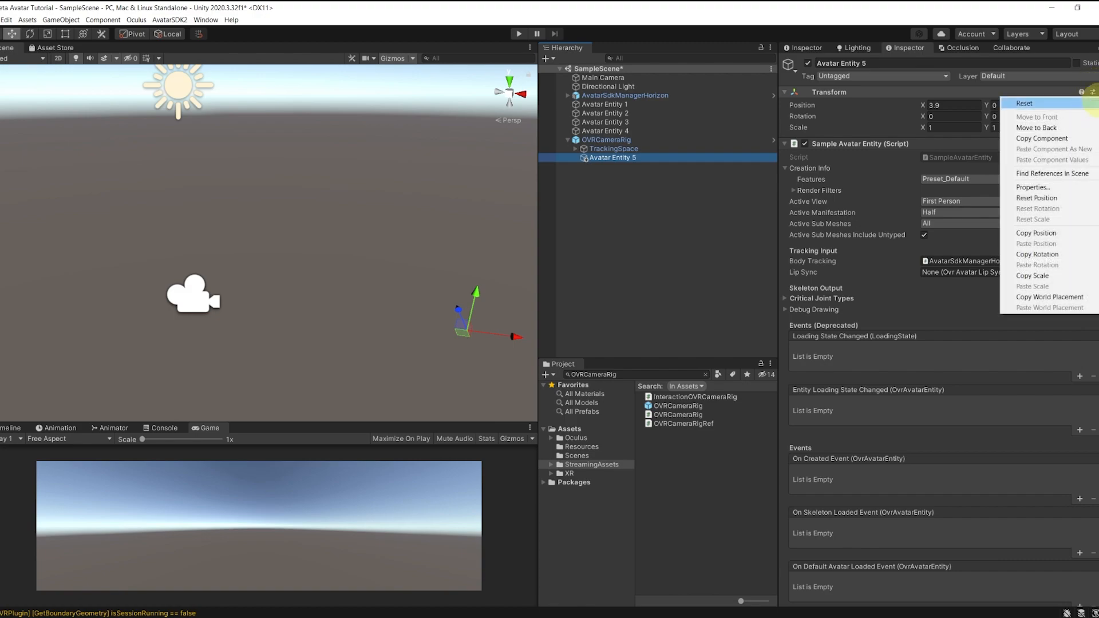
left_click(1092, 103)
left_click(690, 199)
key("ctrl+s")
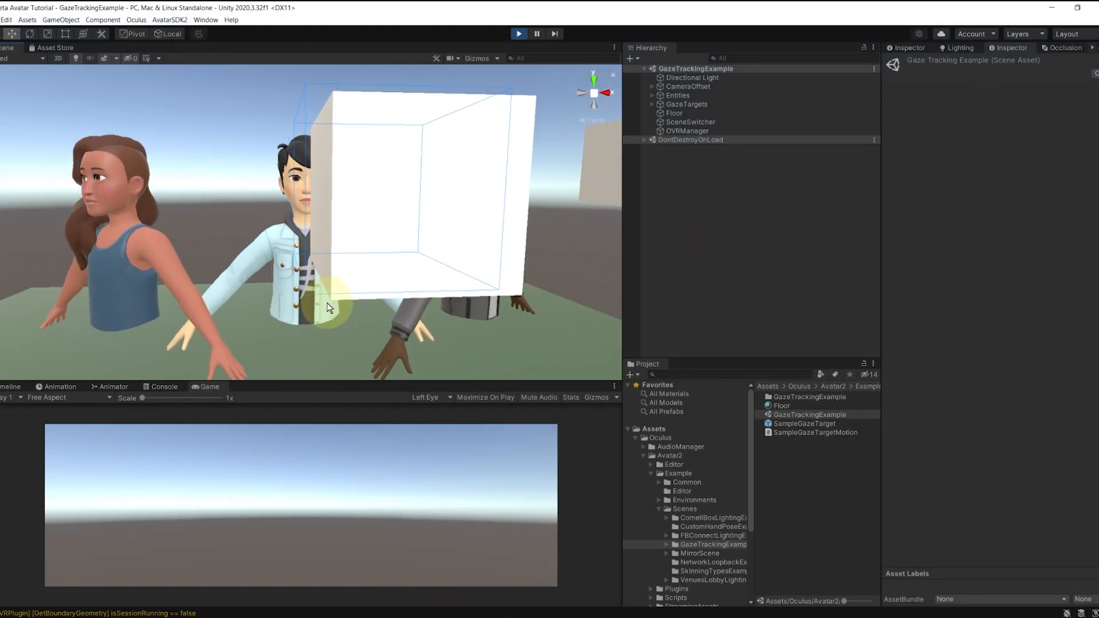
Step: Make the Scene view taller over the Game view and wider over the Hierarchy
left_click_drag(336, 381, 334, 543)
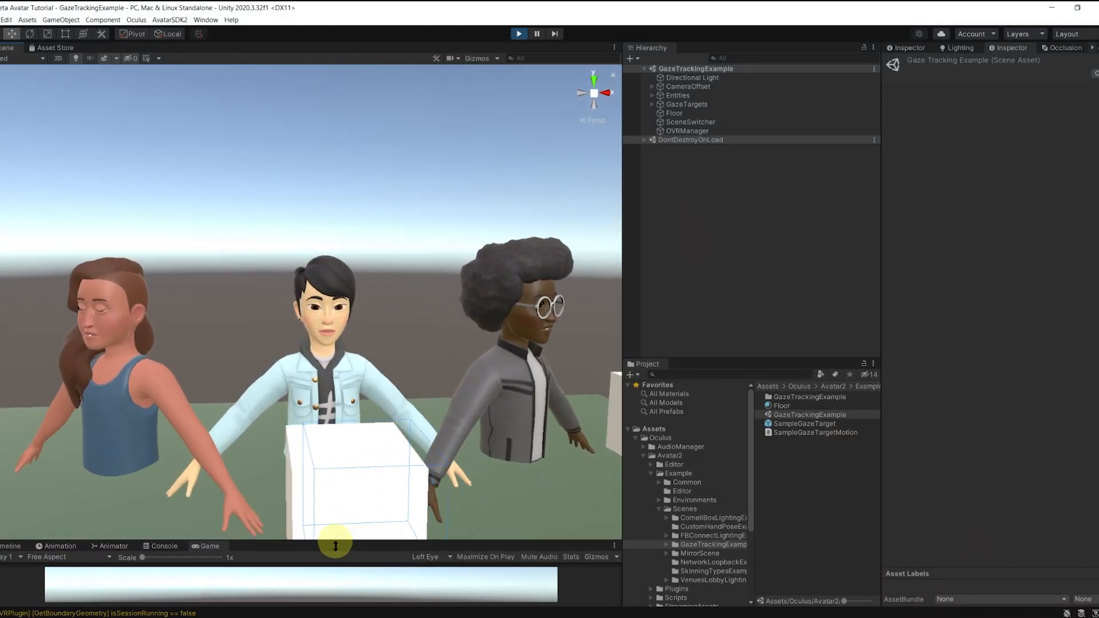
left_click_drag(624, 303, 857, 336)
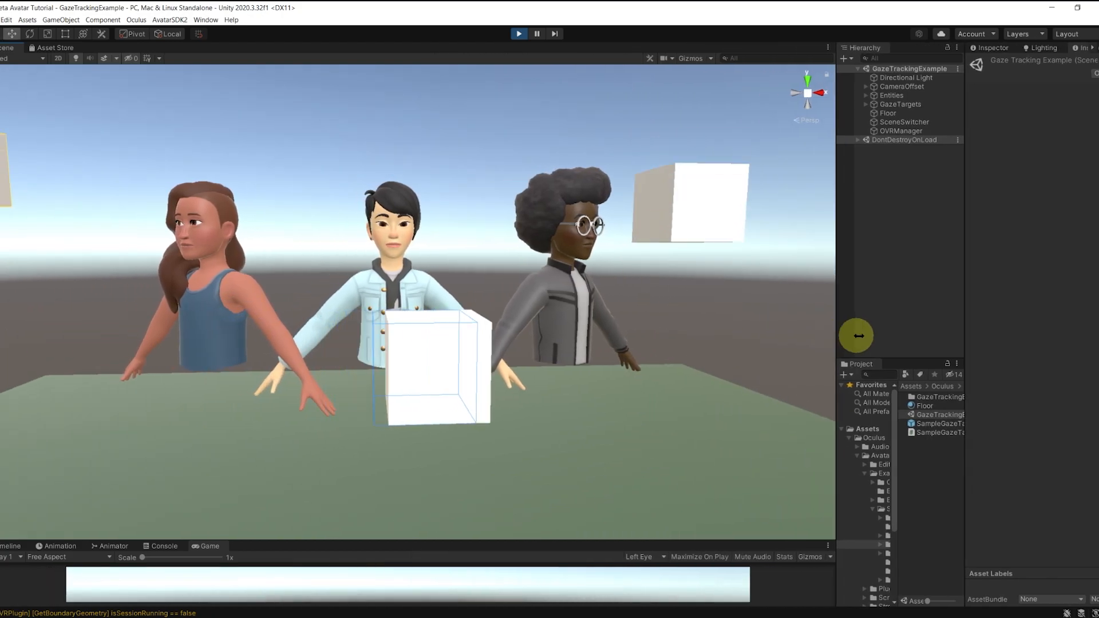